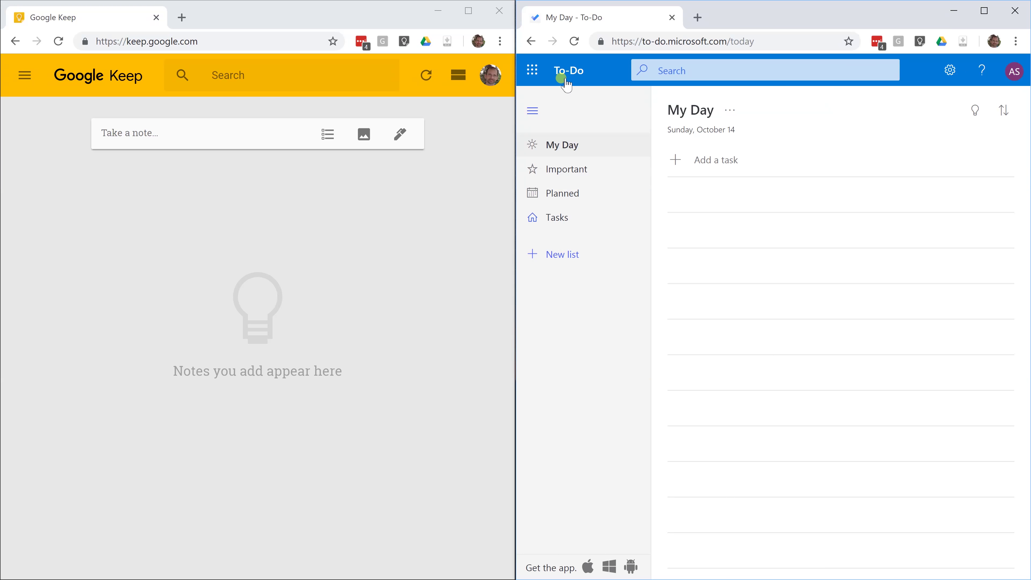
Start a new Google Keep note reading Grocery shopping
left_click(532, 70)
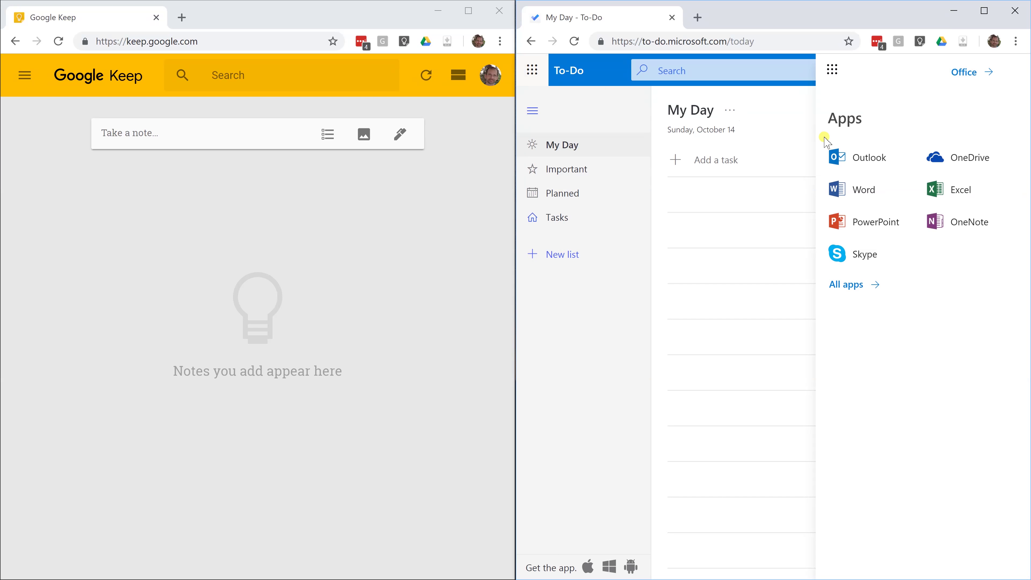
left_click(854, 156)
left_click(343, 205)
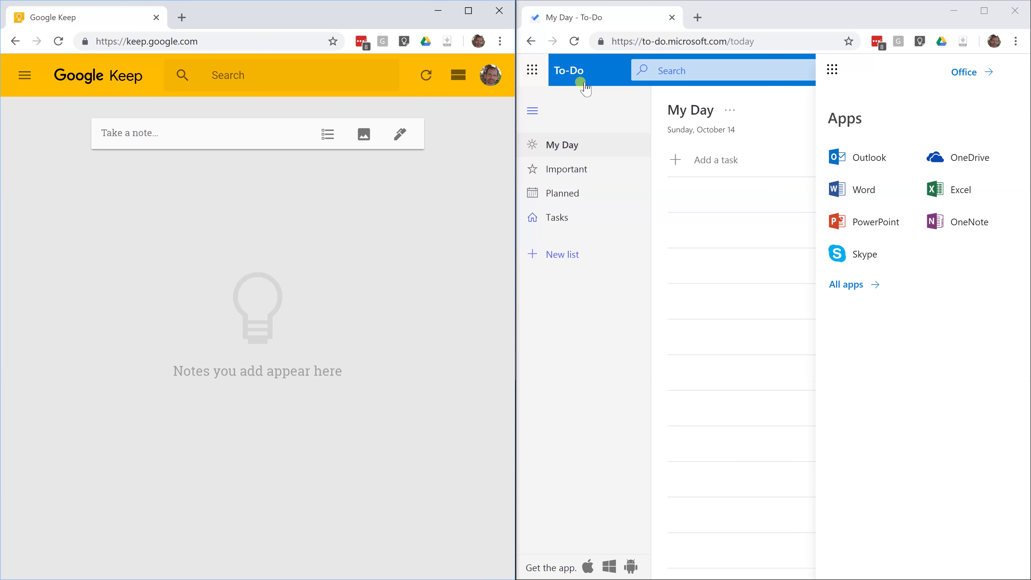
left_click(533, 72)
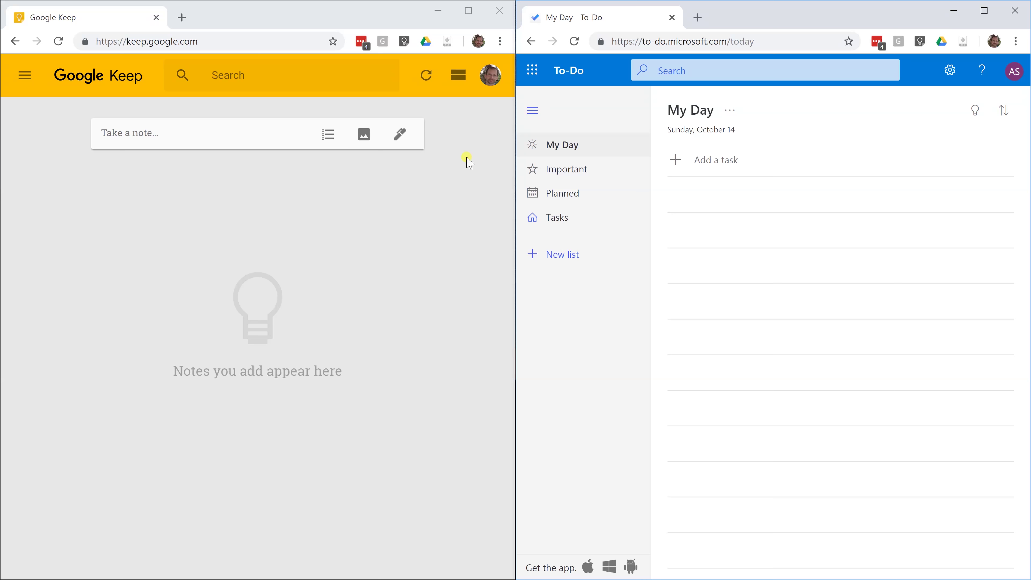
left_click(235, 134)
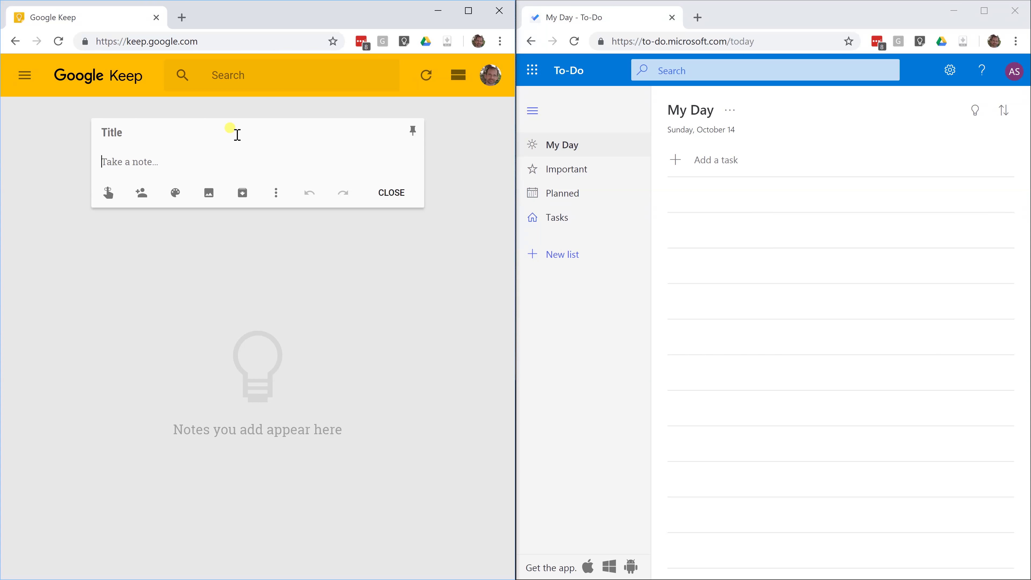
type("Grocery shopping")
Add a Grocery shopping task to My Day in To Do
left_click(742, 163)
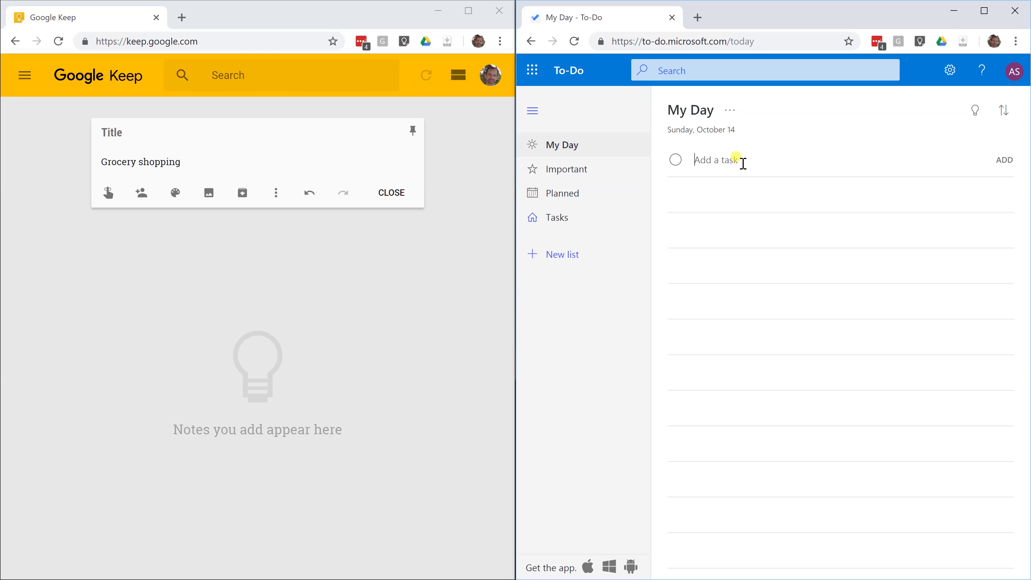
type("Grocery shopping")
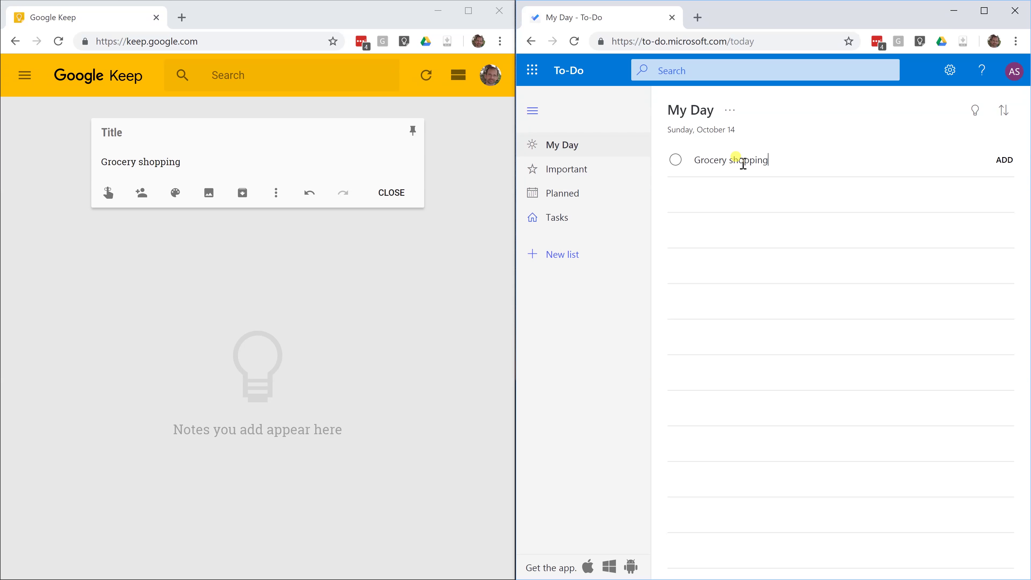
key("Return")
Add bananas and oranges as new lines in the Keep note
left_click(265, 177)
key("Return")
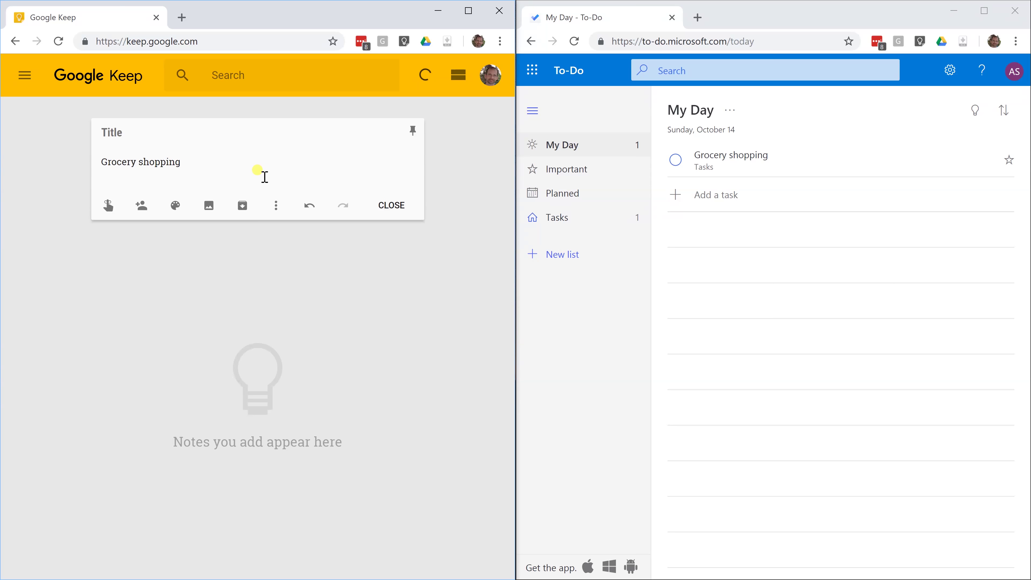
type("bananas")
key("Return")
type("ora")
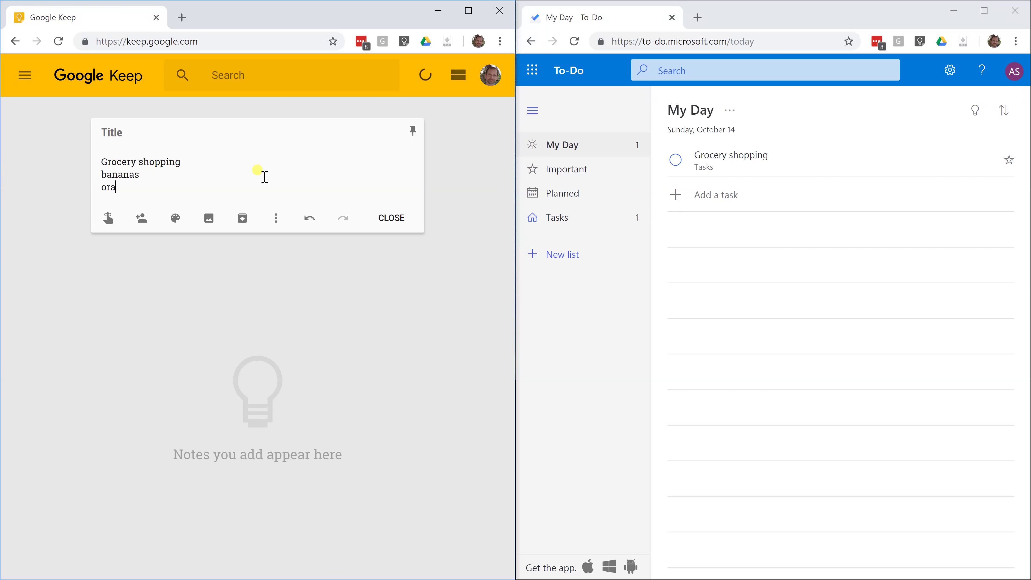
type("nges")
Turn the note into a checklist and cut Grocery shopping from the first item
left_click(276, 218)
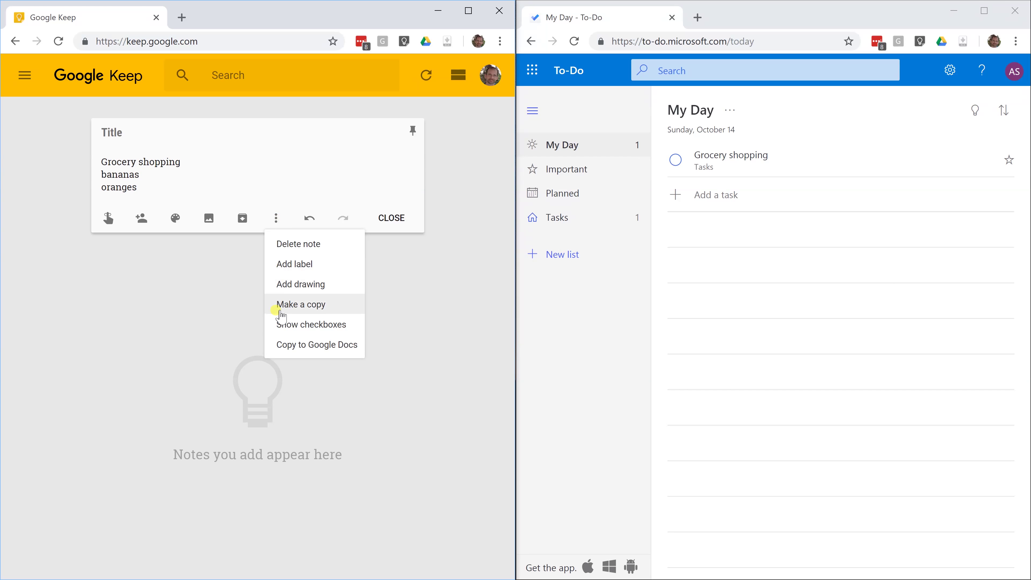
left_click(283, 324)
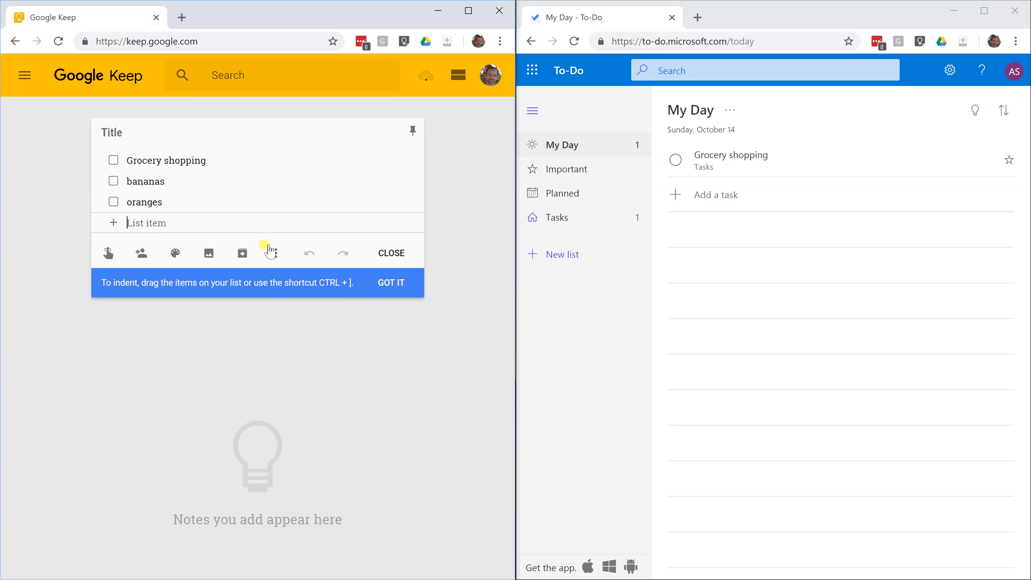
left_click(226, 167)
left_click_drag(208, 164, 131, 163)
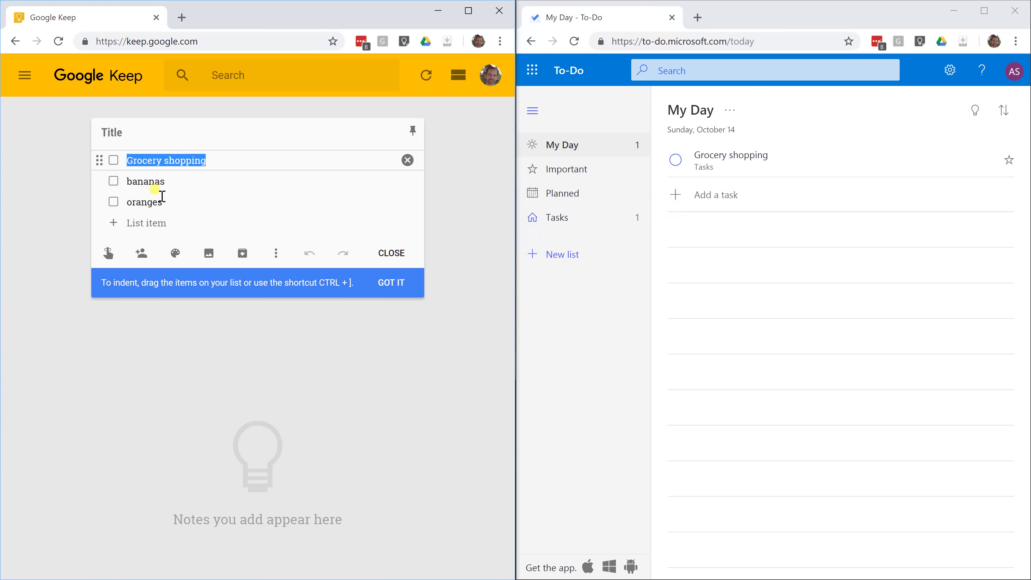
key("ctrl+x")
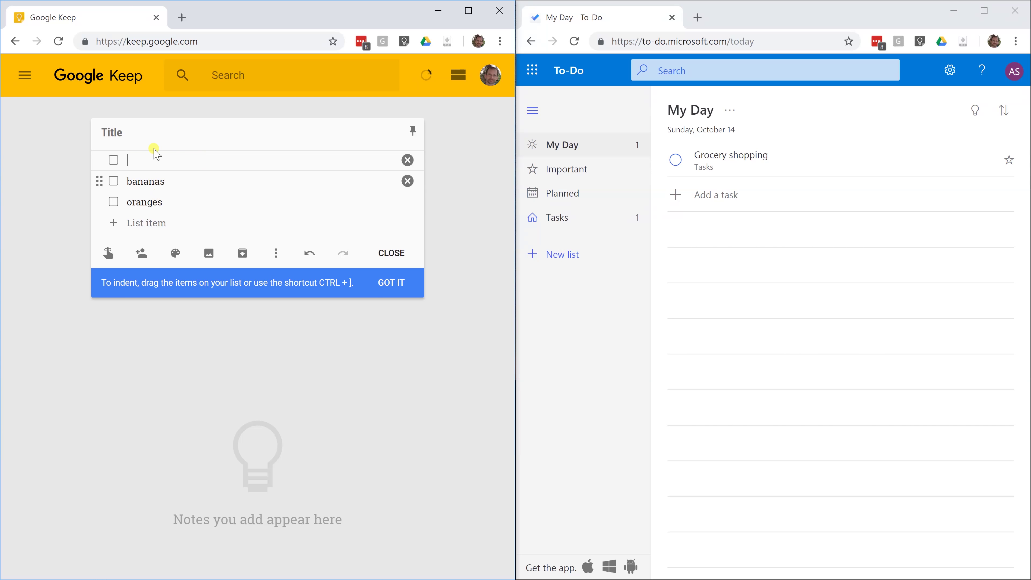
Paste Grocery shopping as the note title and delete the empty first item
left_click(151, 141)
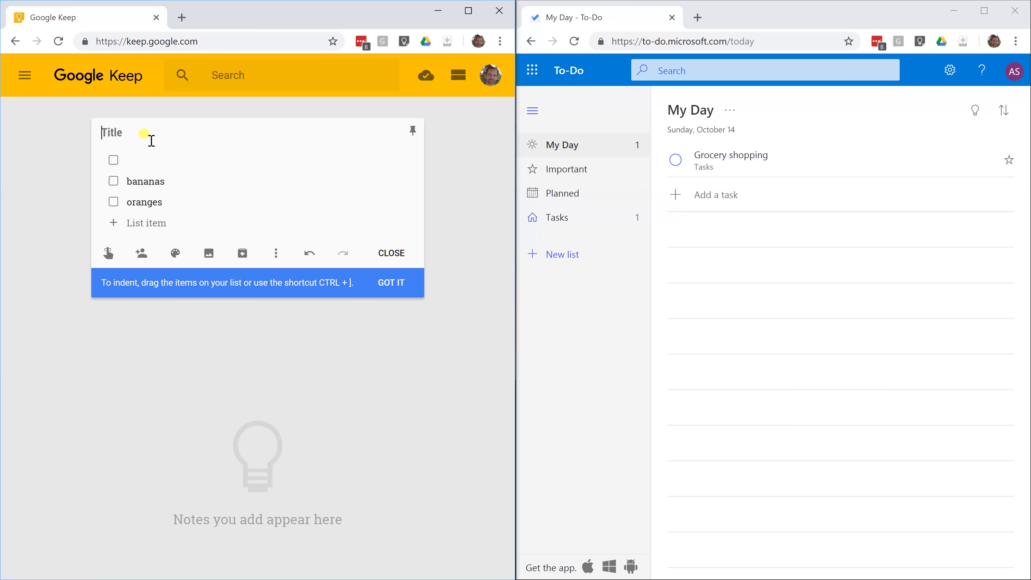
key("ctrl+v")
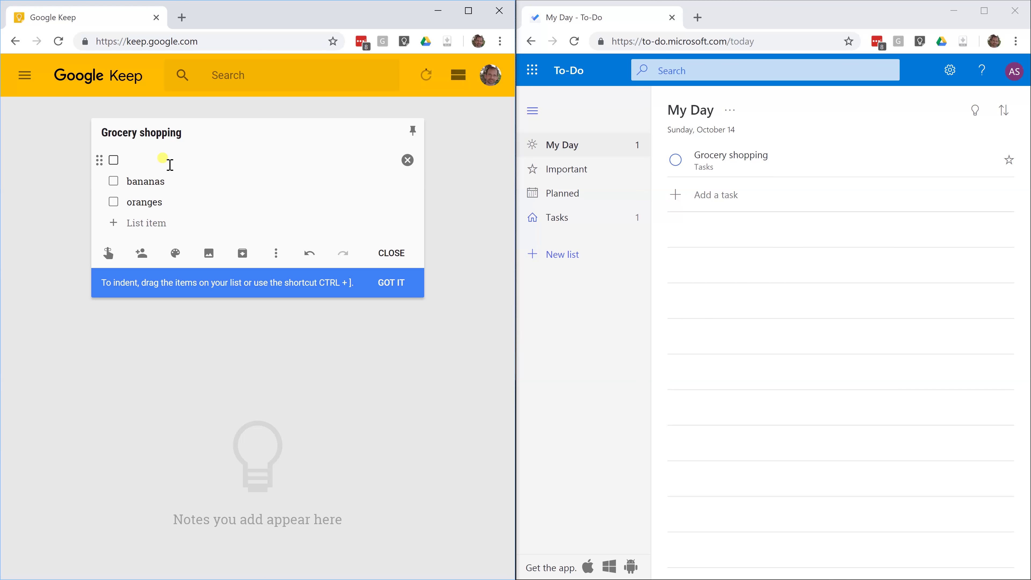
left_click(407, 161)
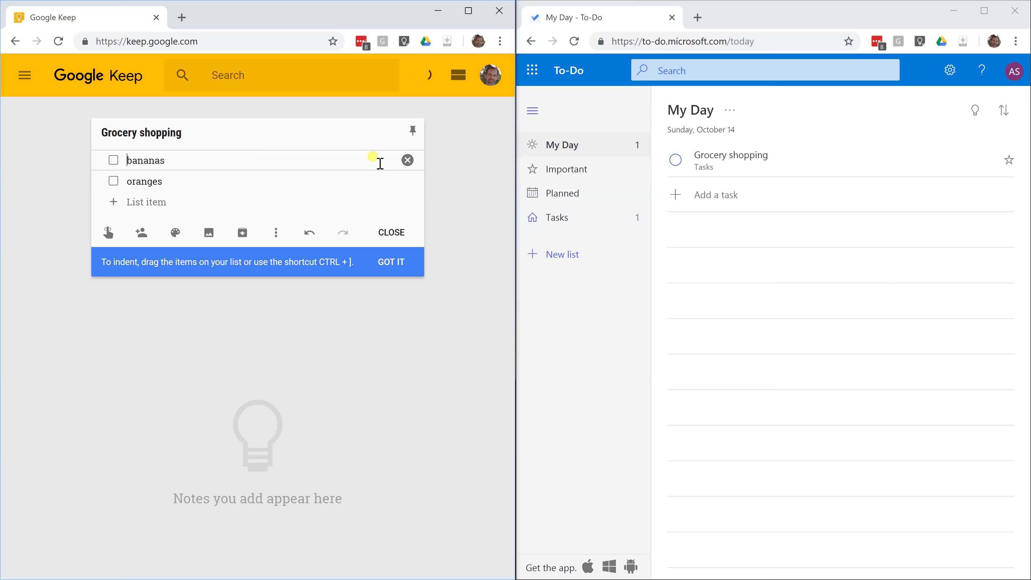
Add Bananas and oranges as steps of the Grocery shopping task
left_click(734, 166)
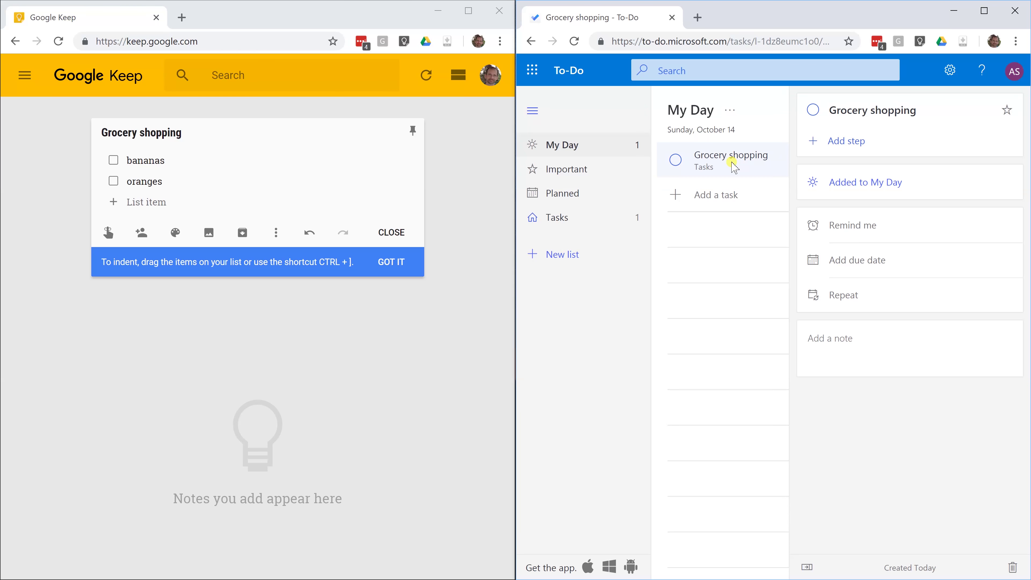
left_click(851, 145)
type("Bana")
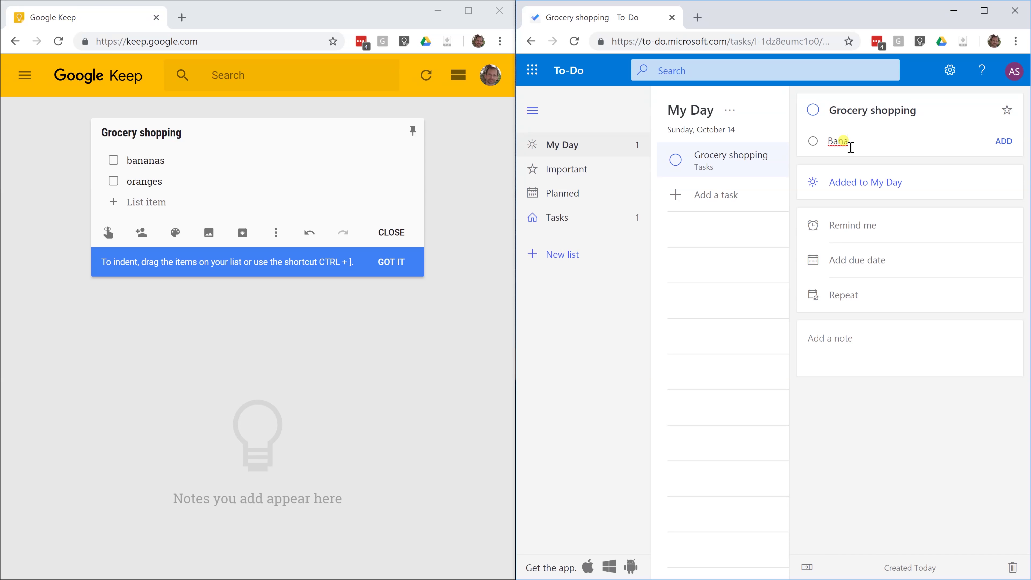
type("nas")
key("Return")
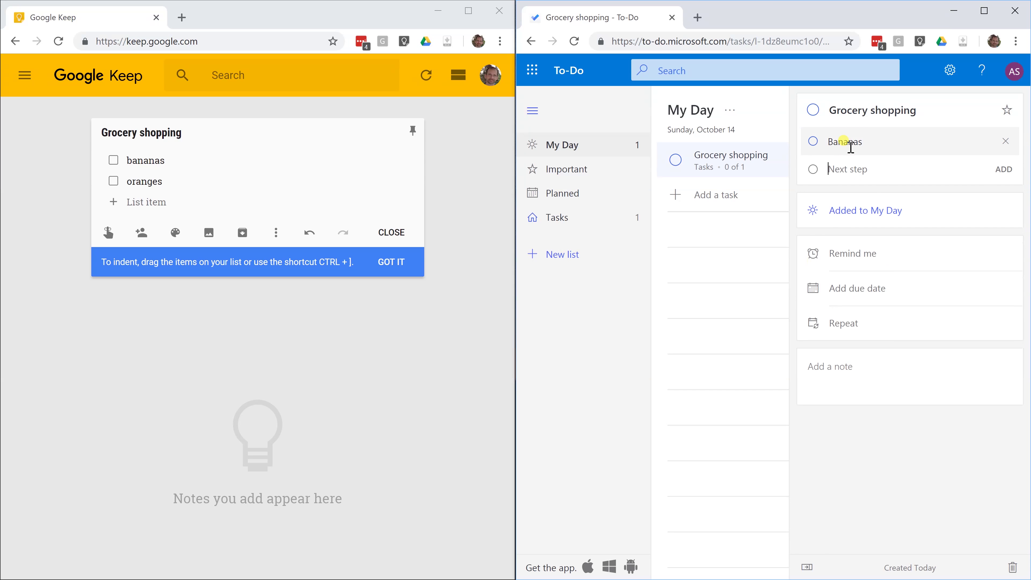
type("orn")
type("nges")
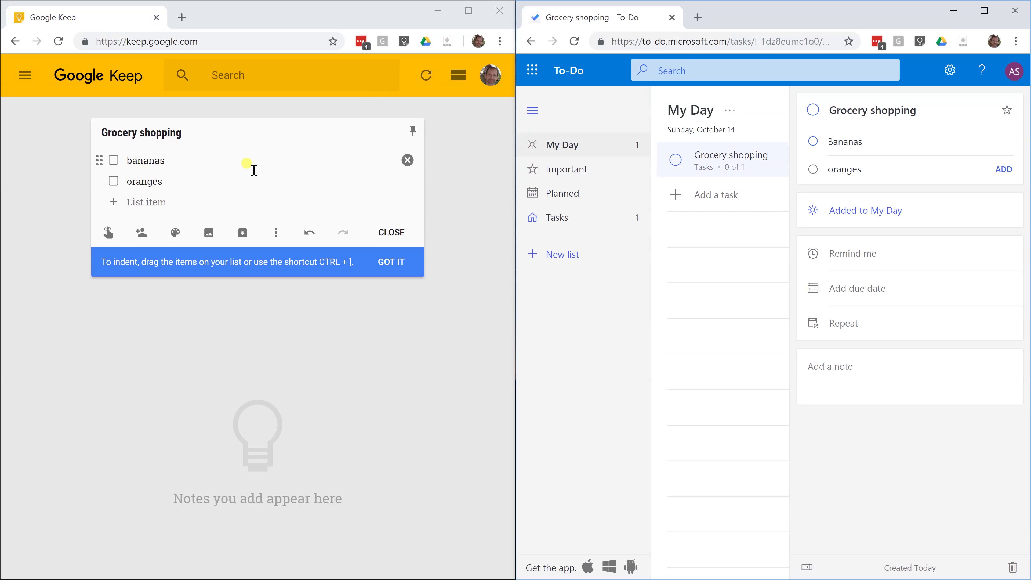
Close the Grocery shopping note and set its reminder for Tomorrow, 9:00 AM
left_click(391, 232)
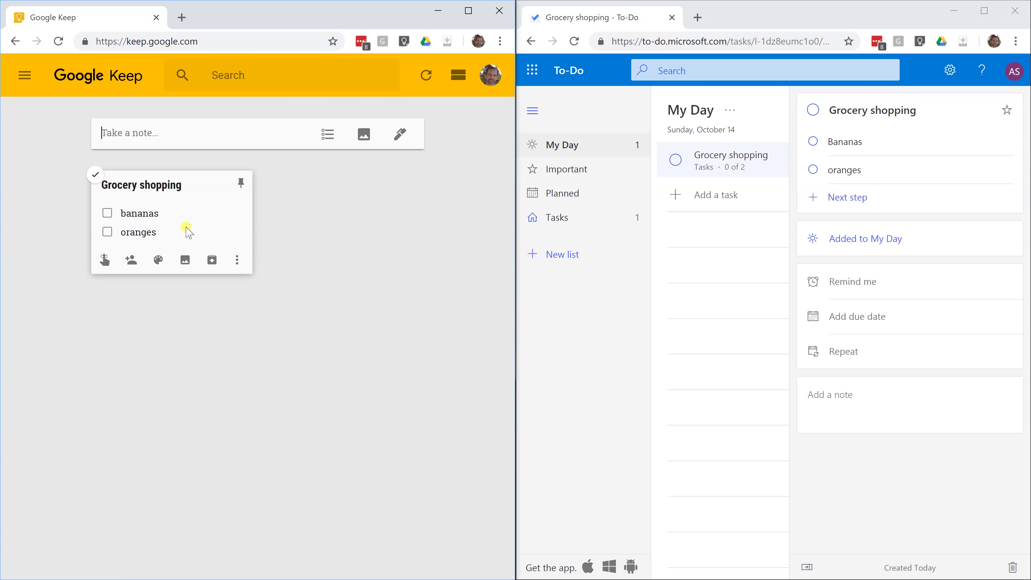
left_click(110, 257)
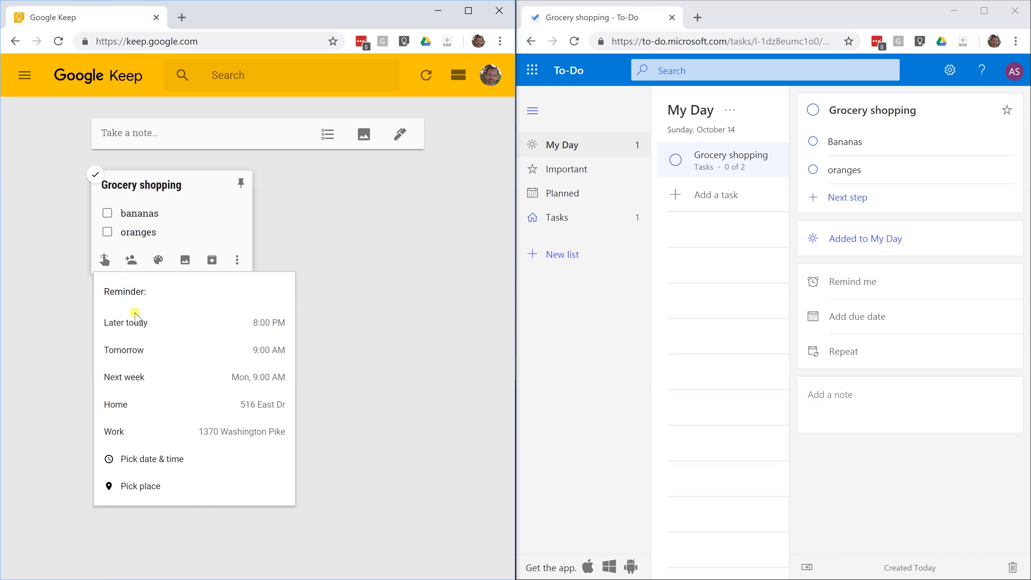
left_click(142, 350)
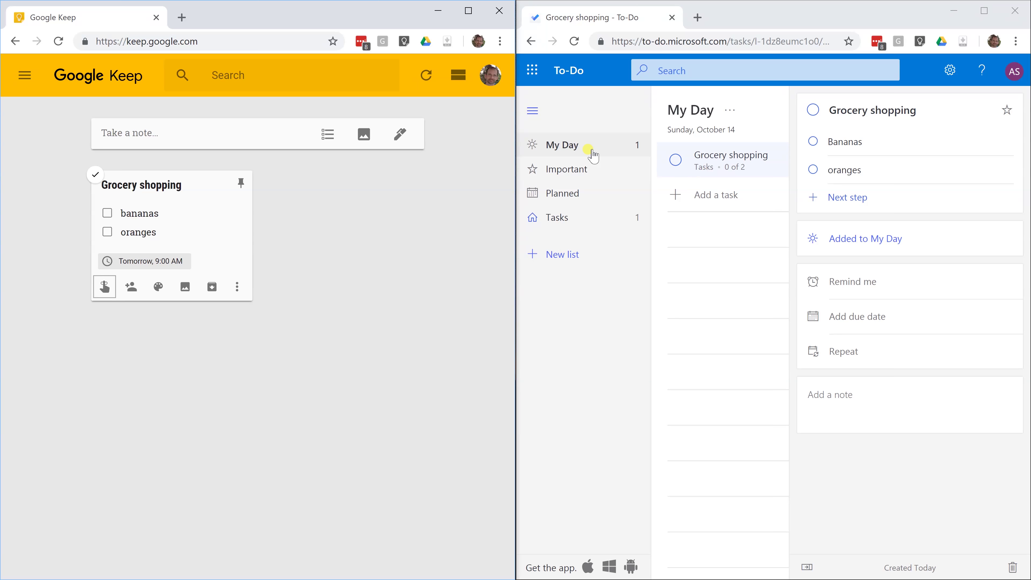
Remove the Grocery shopping task from My Day
left_click(585, 155)
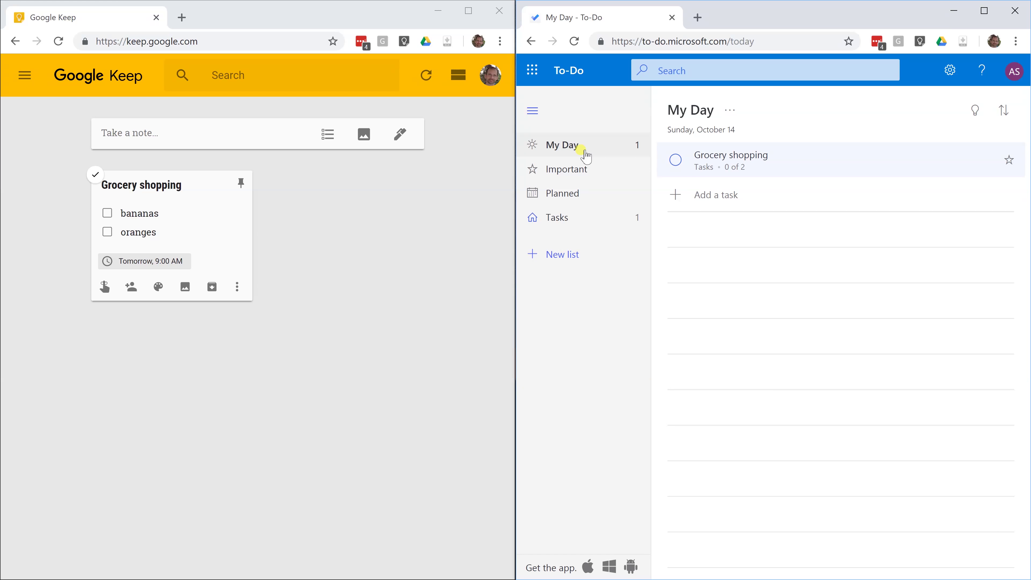
right_click(721, 161)
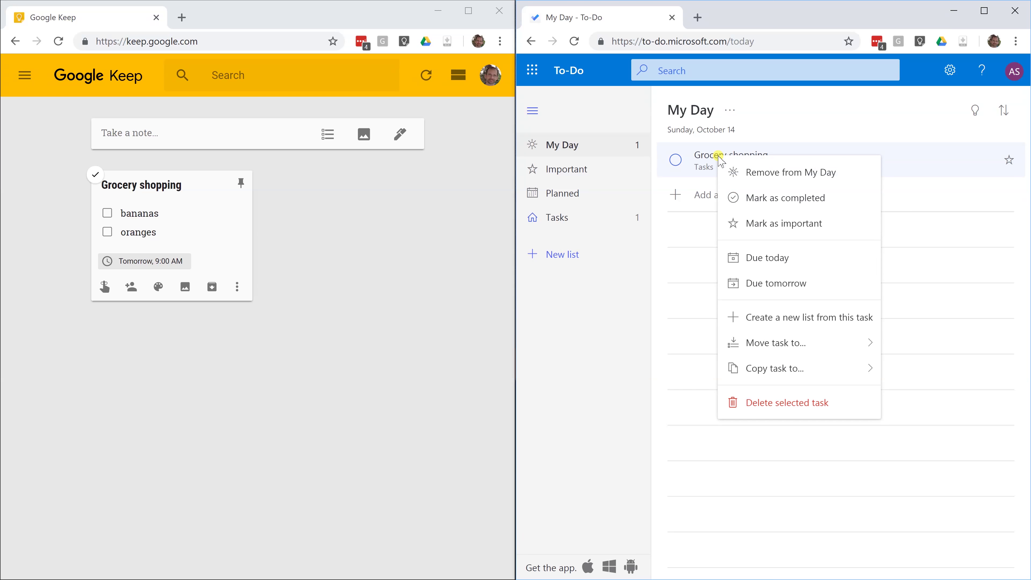
left_click(730, 173)
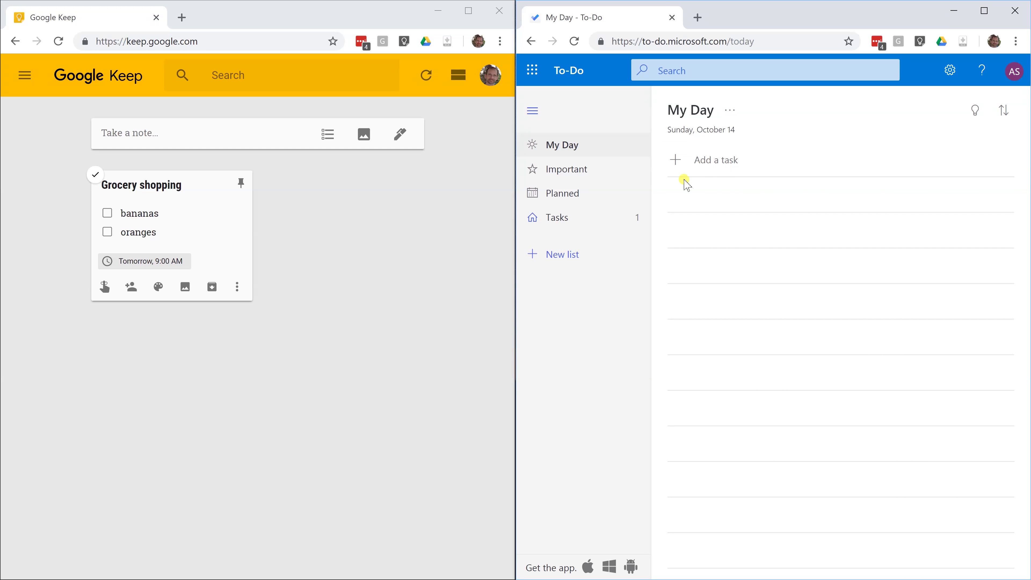
Make the Grocery shopping task due tomorrow from the Tasks list
left_click(563, 223)
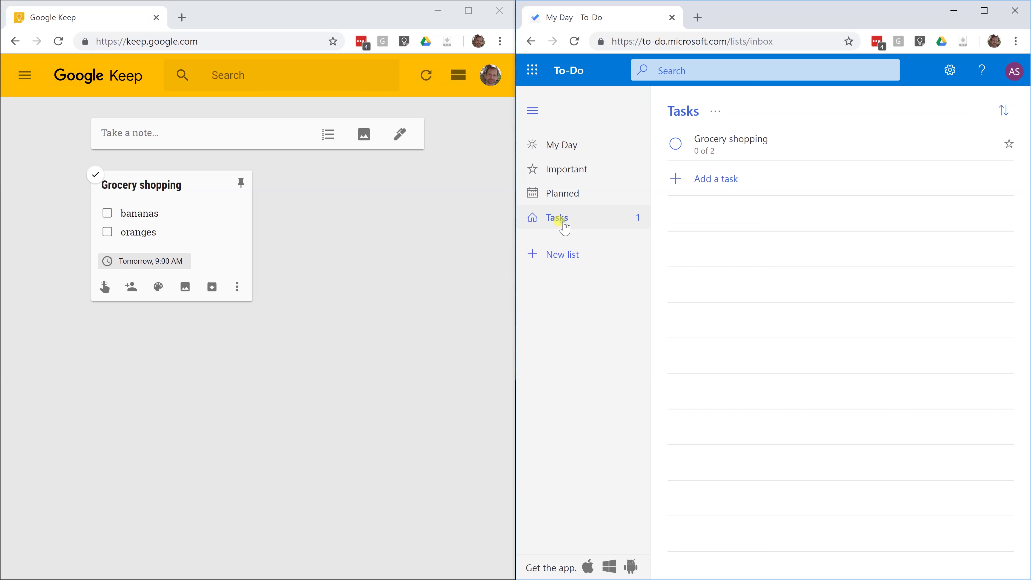
right_click(716, 154)
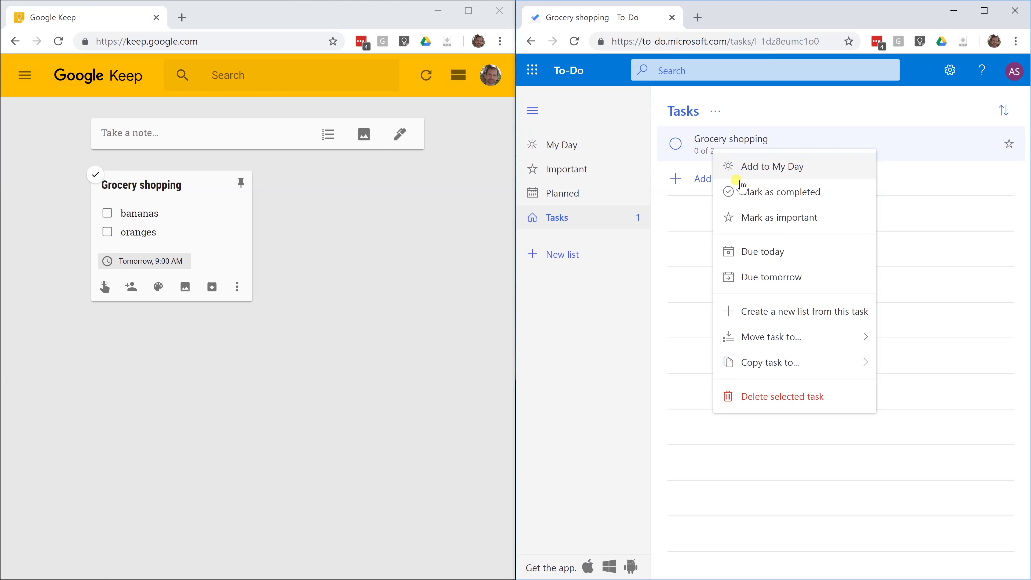
left_click(778, 282)
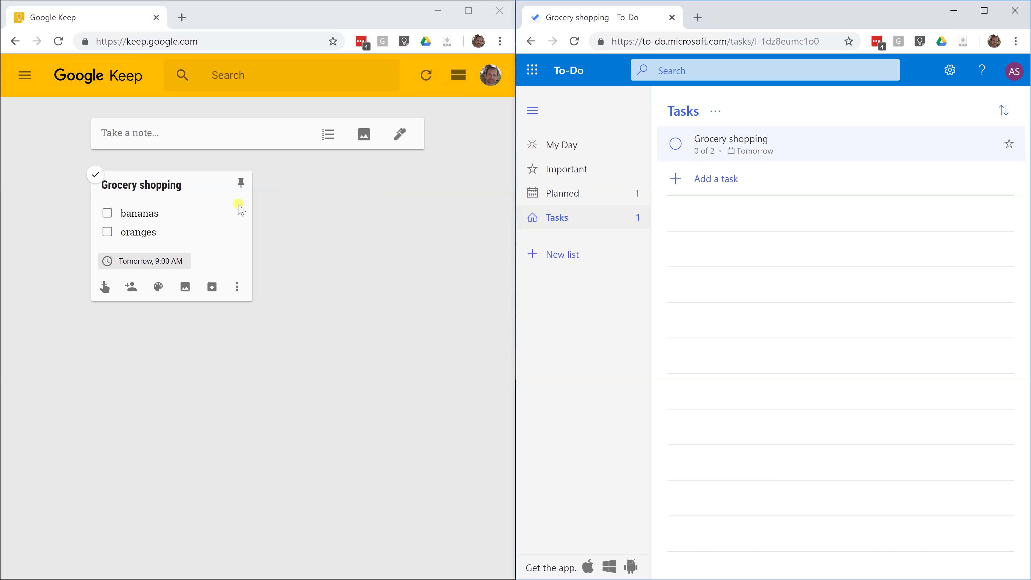
Create and apply the labels Grocery and Spending to the Grocery shopping note
left_click(182, 184)
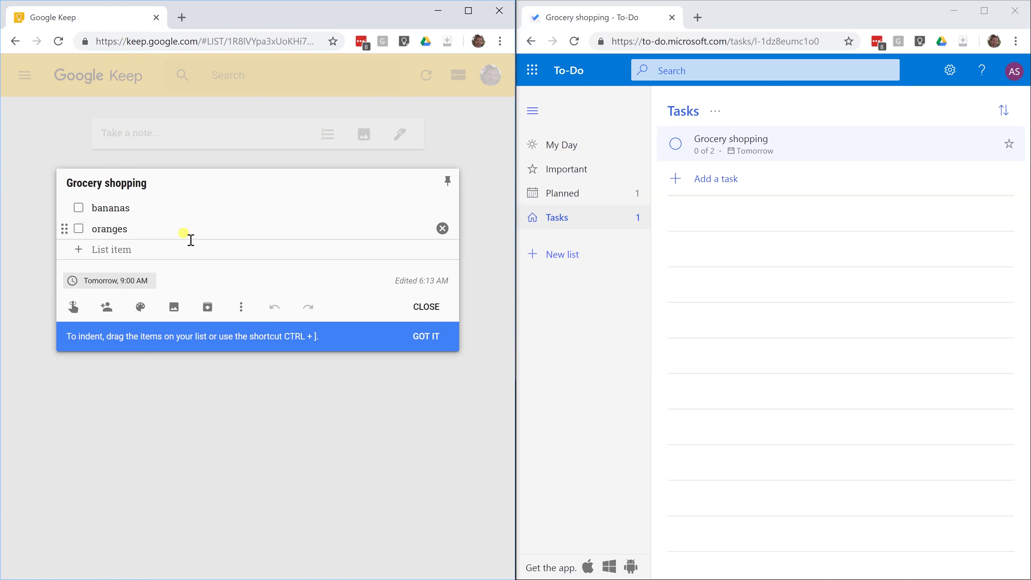
left_click(241, 308)
left_click(250, 350)
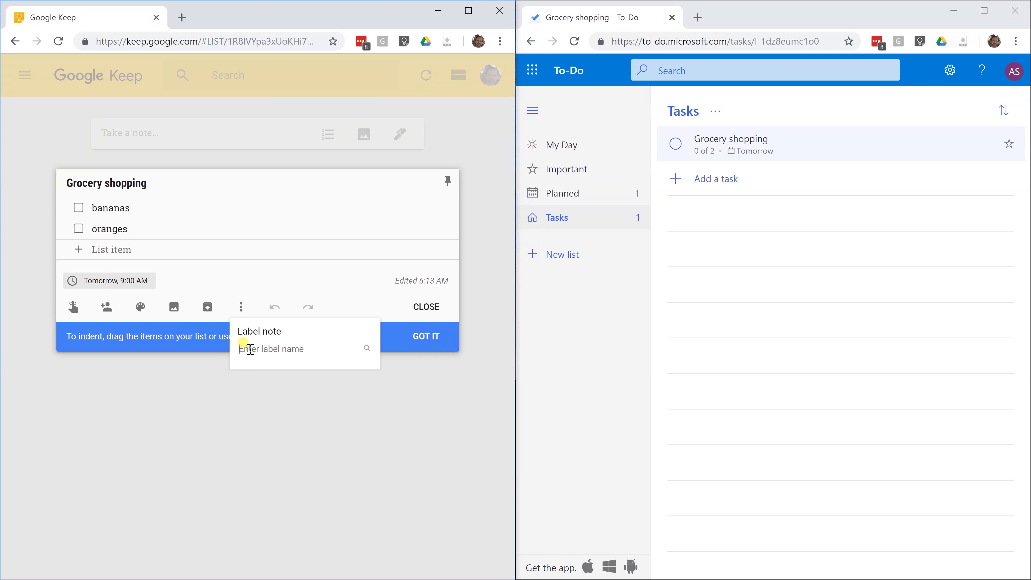
type("Grocery")
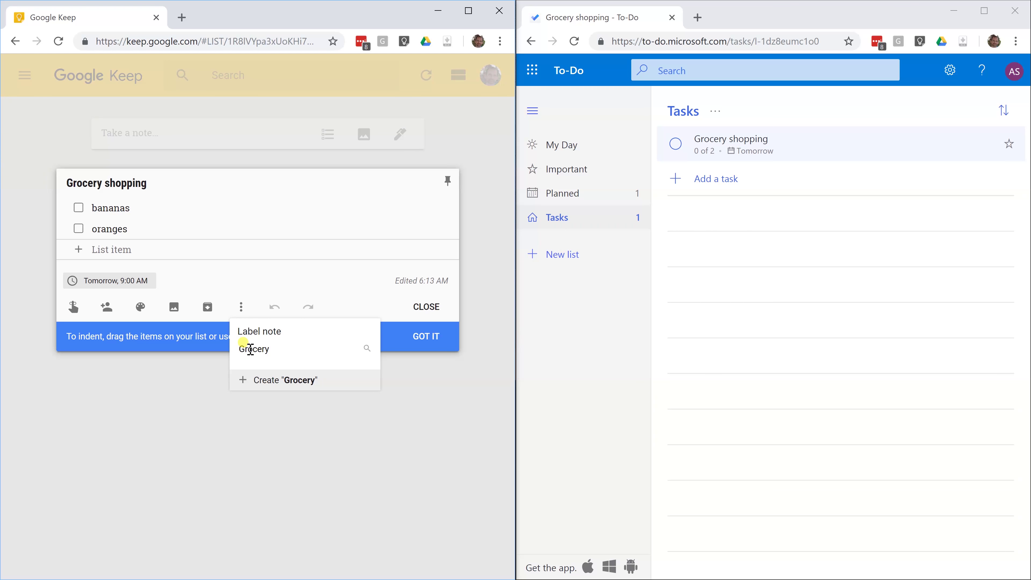
key("Return")
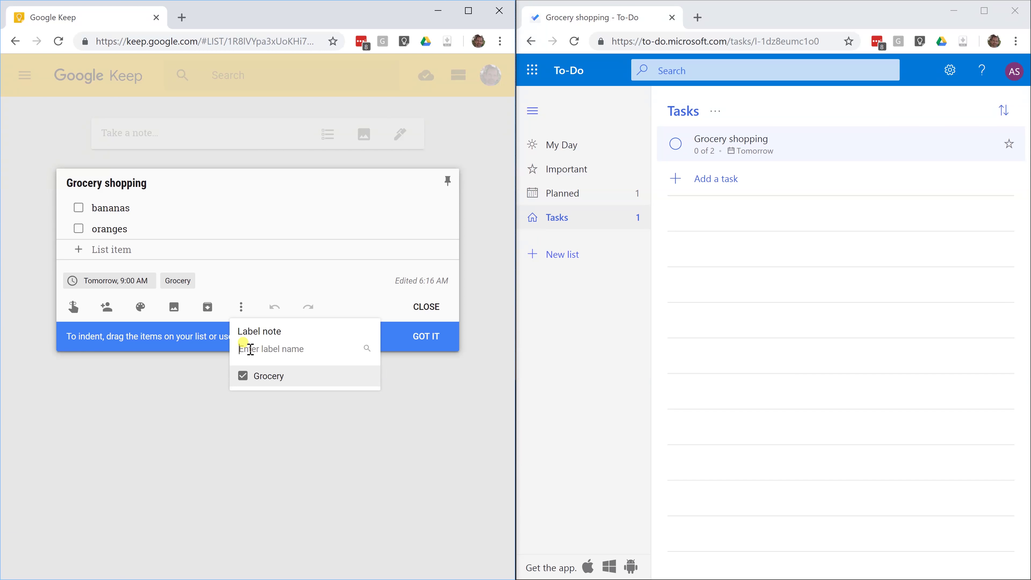
type("S")
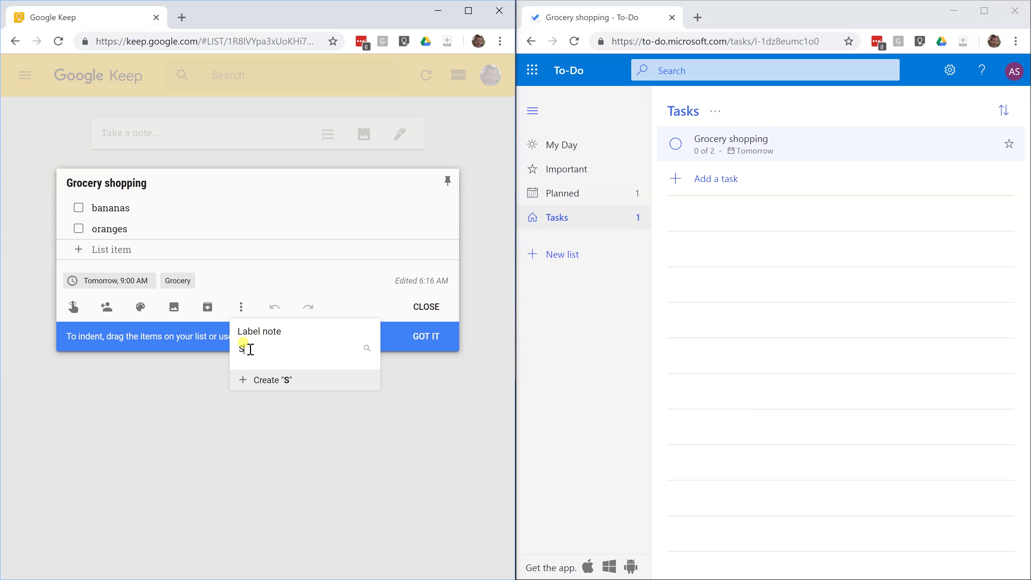
type("pending")
key("Return")
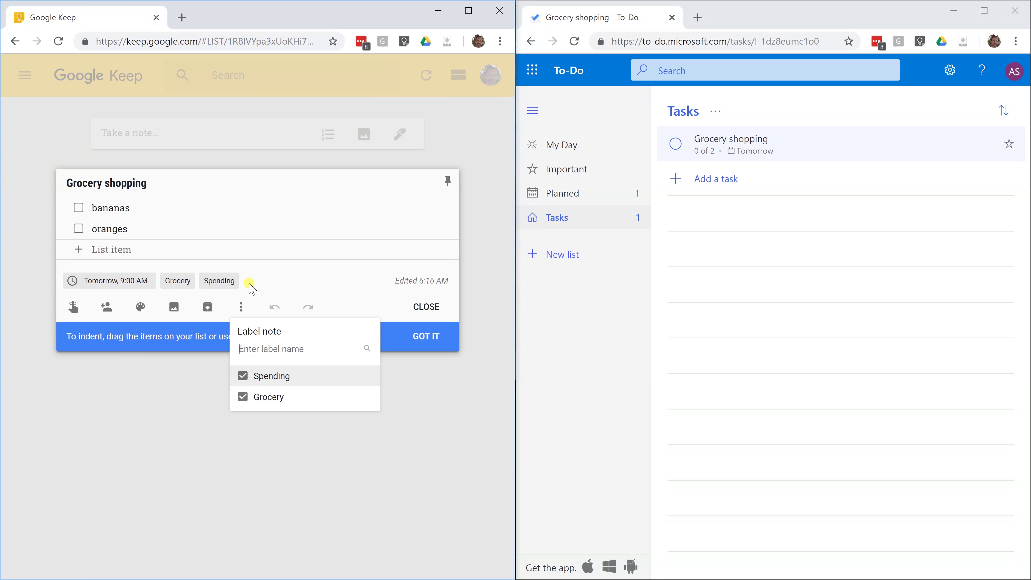
mouse_move(229, 289)
mouse_move(175, 286)
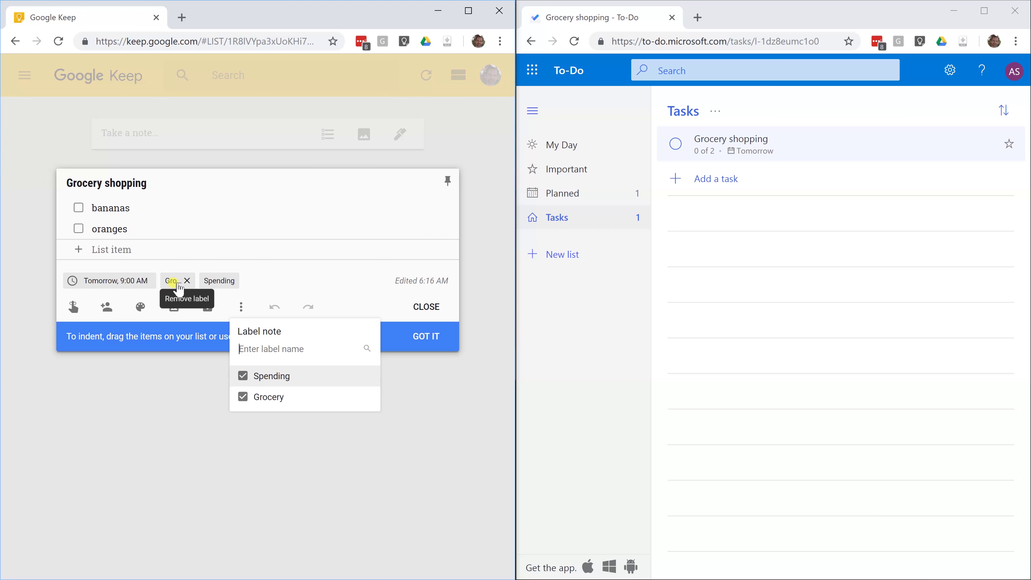
Create a To Do list named Grocery and return to the Tasks list
left_click(301, 290)
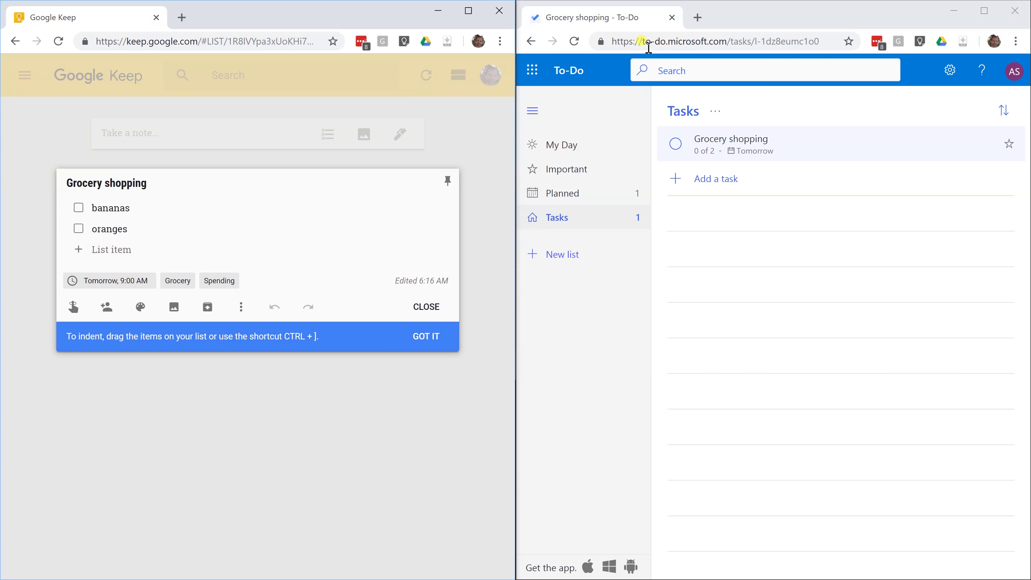
left_click(640, 23)
left_click(572, 255)
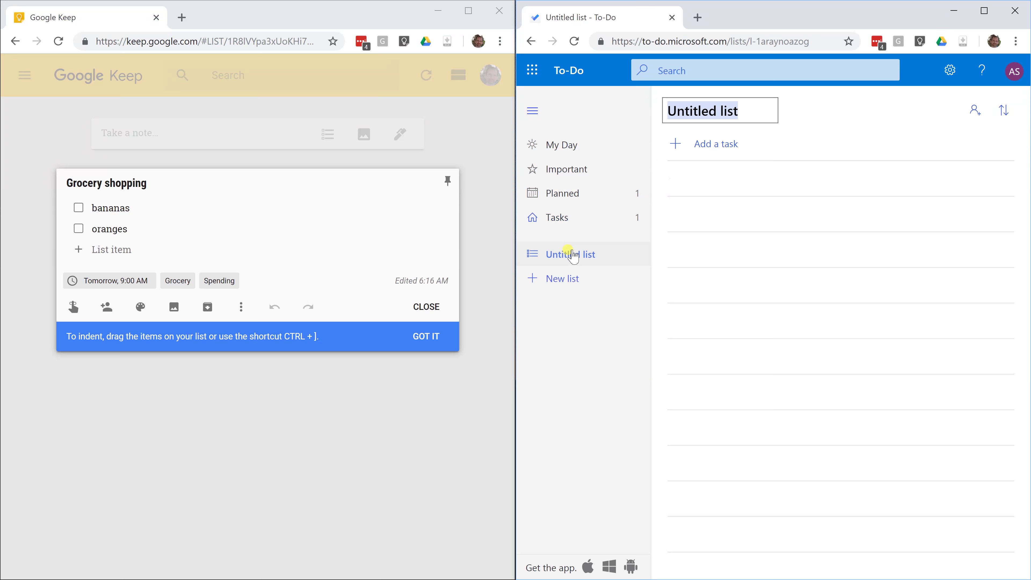
type("Grocery")
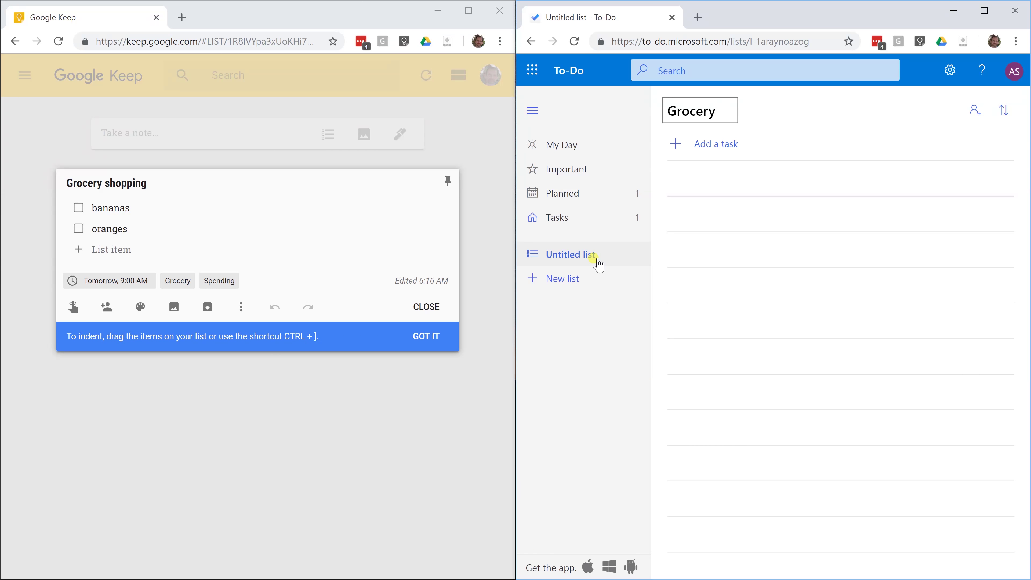
key("Return")
left_click(610, 216)
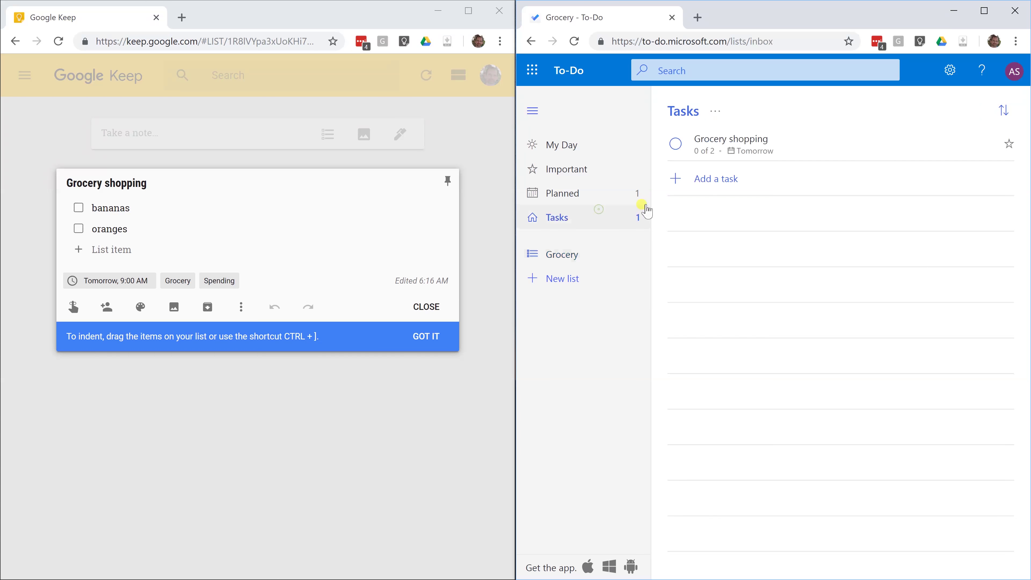
Move the Grocery shopping task into the Grocery list and close the Keep note
right_click(735, 144)
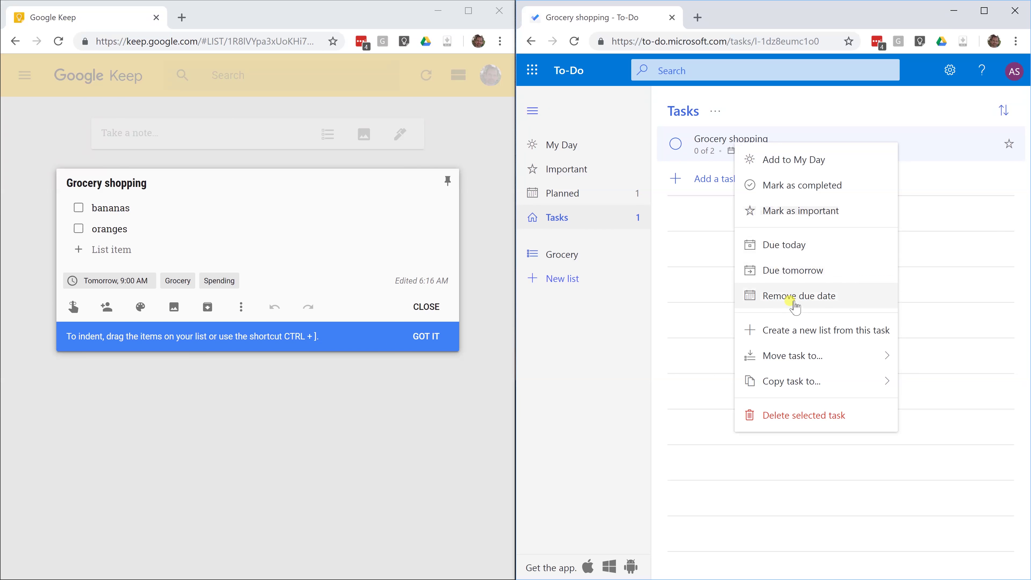
mouse_move(795, 355)
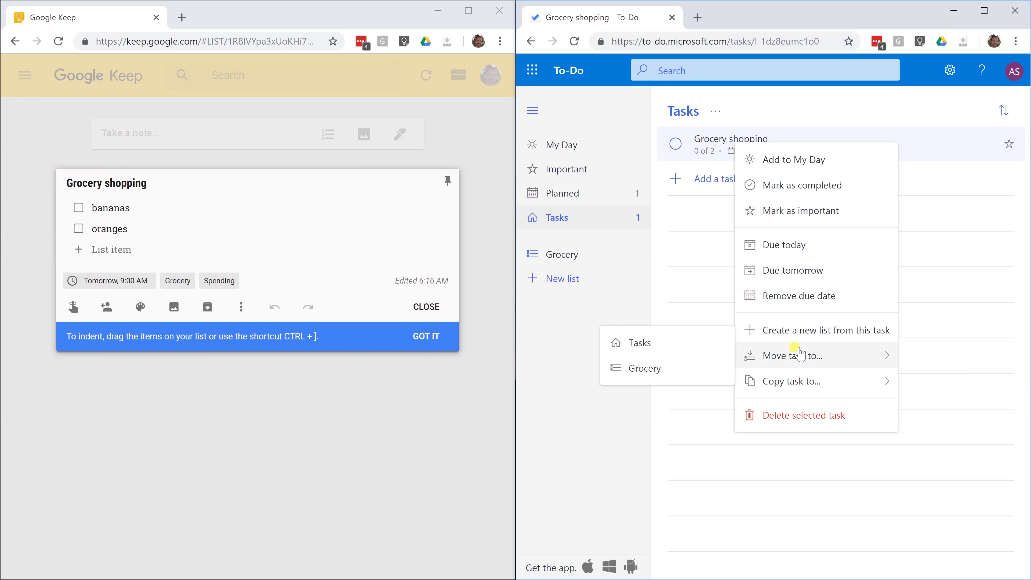
left_click(675, 368)
left_click(427, 307)
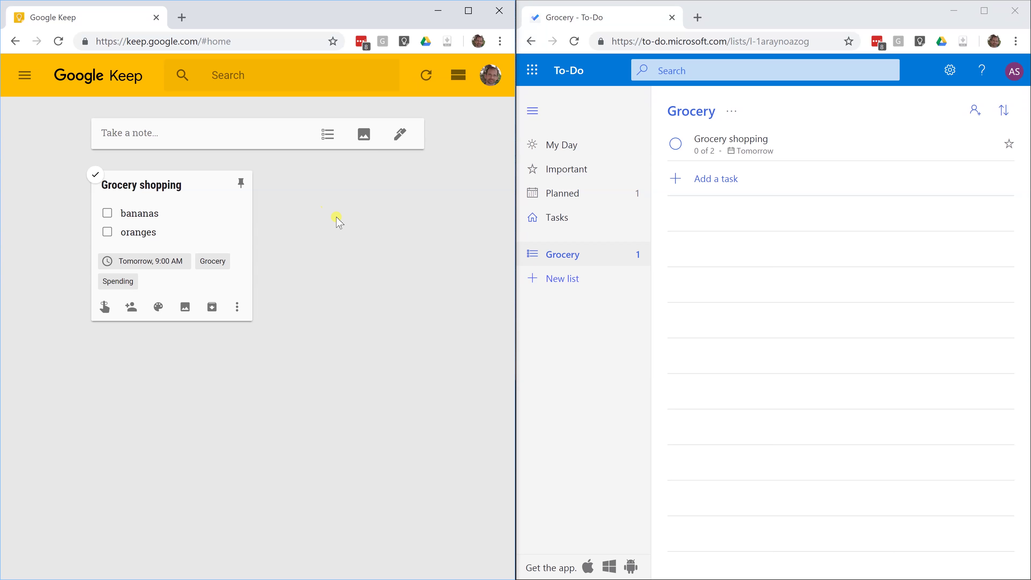
Write a new Keep note reading Clean out the fridge
left_click(554, 156)
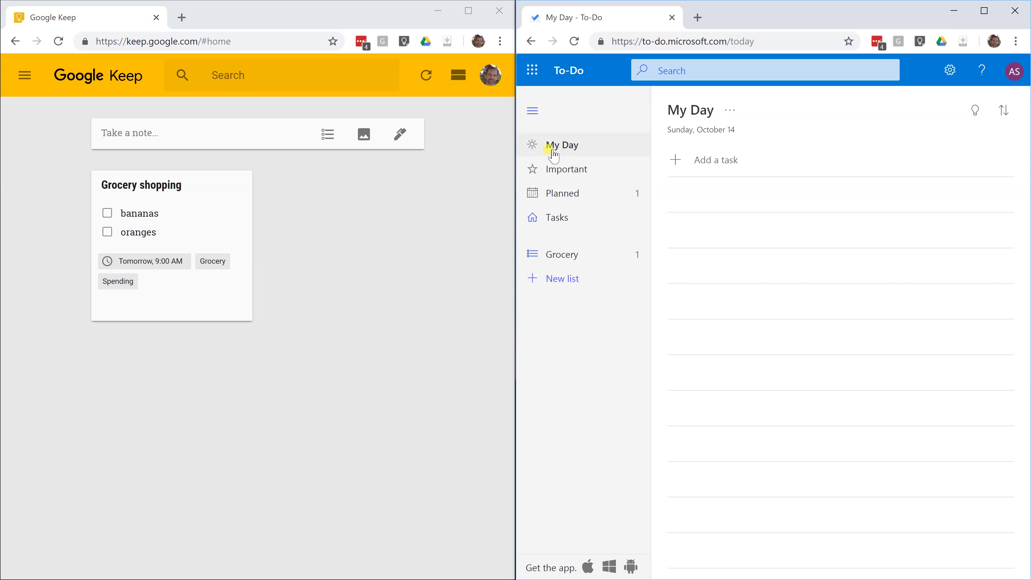
left_click(215, 140)
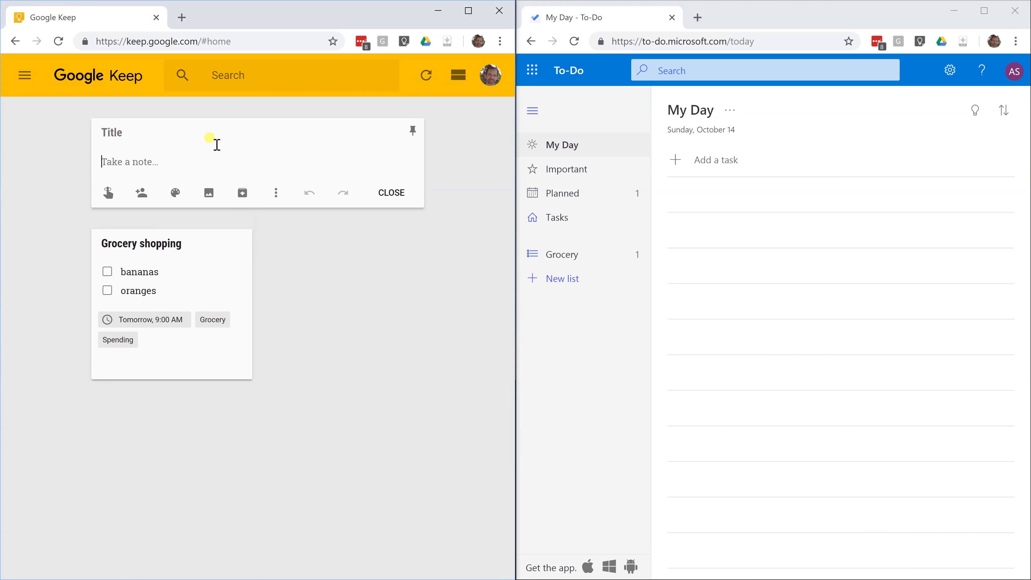
type("Clean out the fridge")
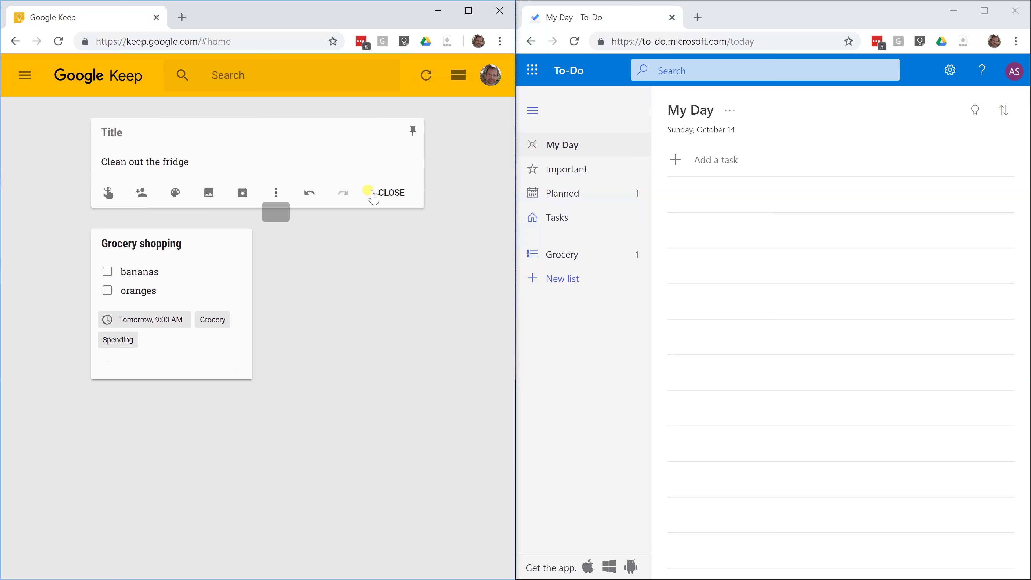
Give the note a new Cleaning label and pin it
left_click(276, 192)
left_click(281, 238)
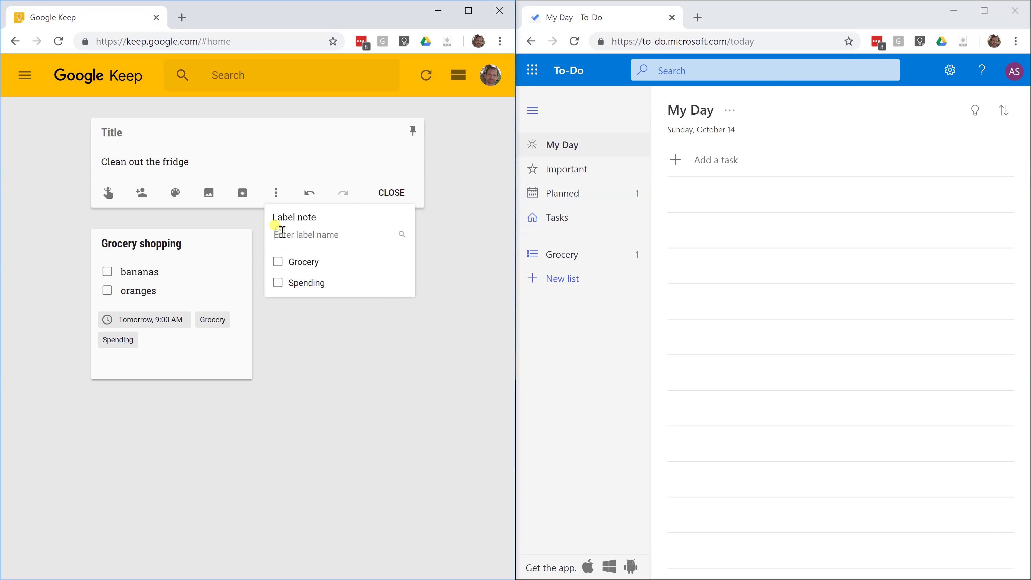
type("Cleaning")
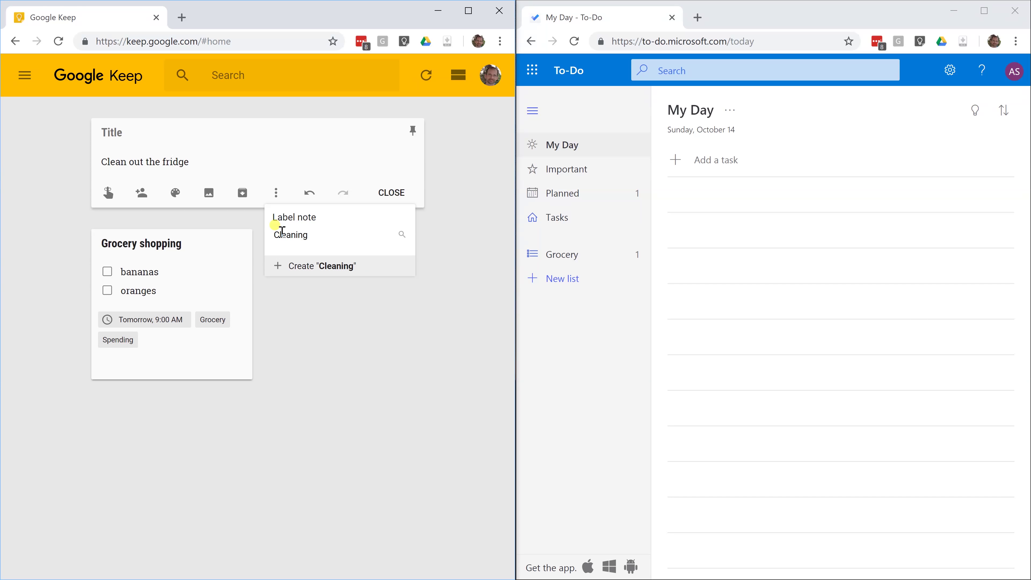
left_click(319, 267)
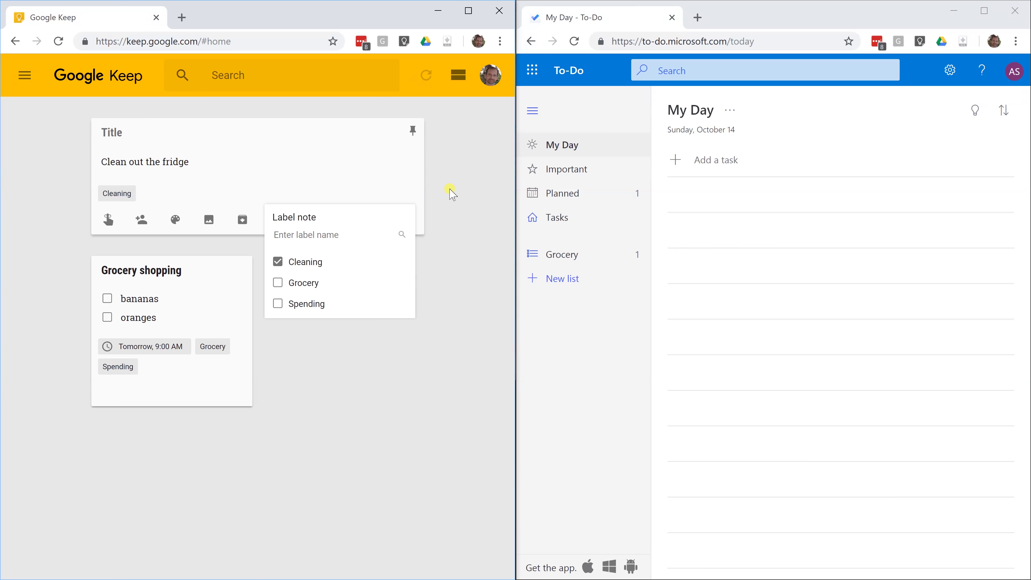
left_click(451, 193)
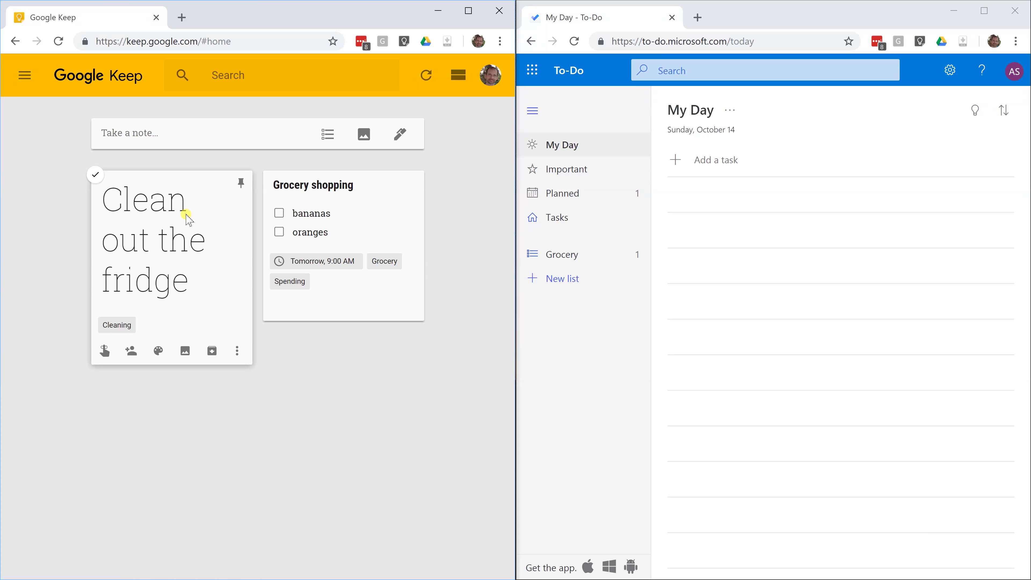
left_click(241, 183)
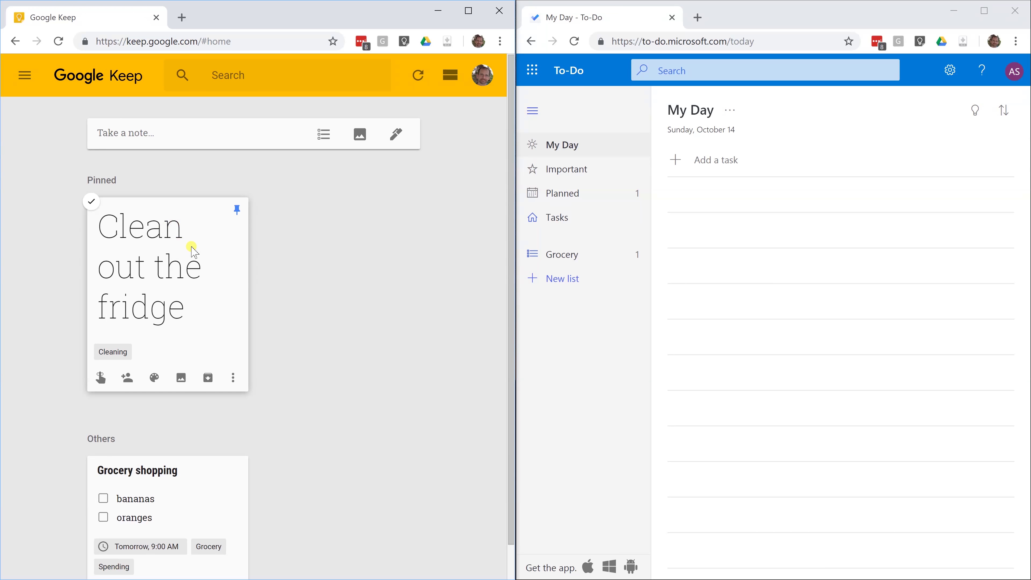
Add a Clean out the fridge task to My Day, due Today
left_click(751, 161)
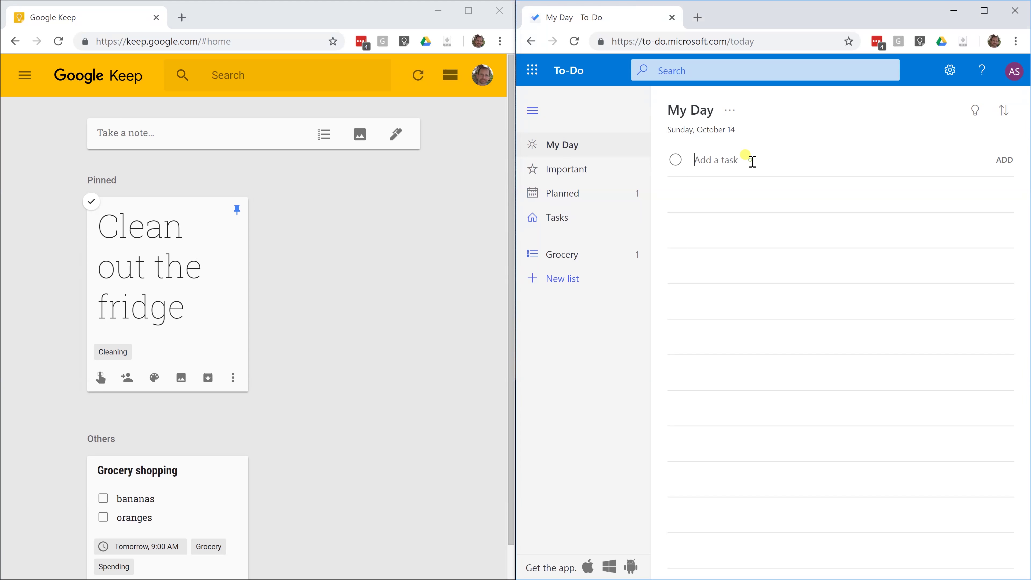
type("Clean out the fridge")
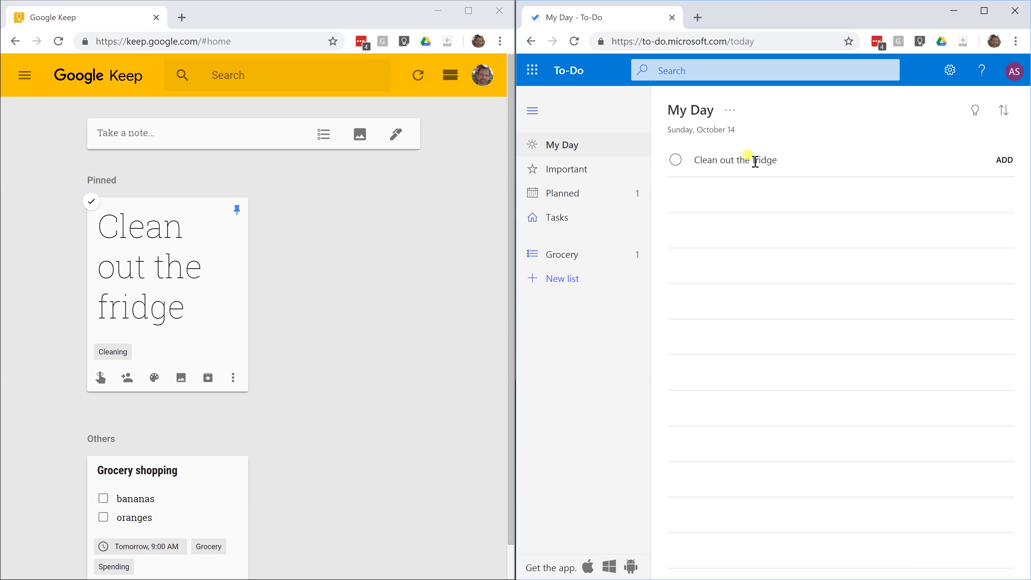
left_click(1005, 163)
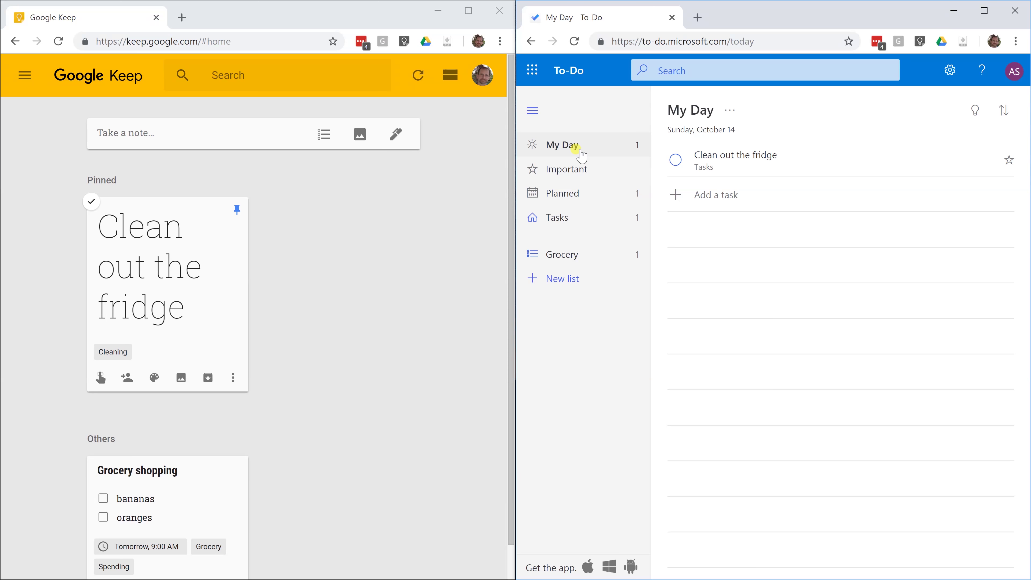
right_click(742, 160)
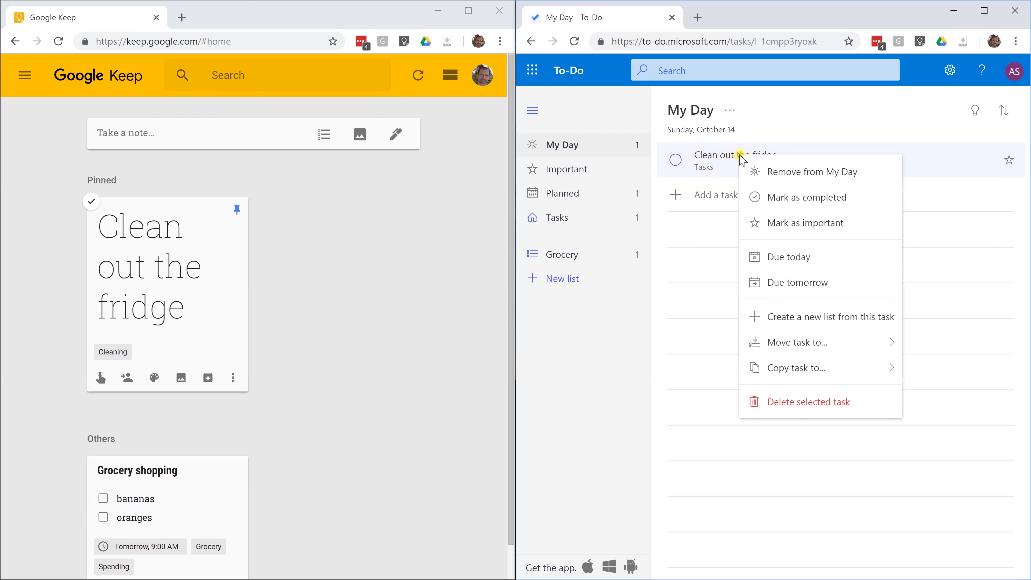
left_click(797, 263)
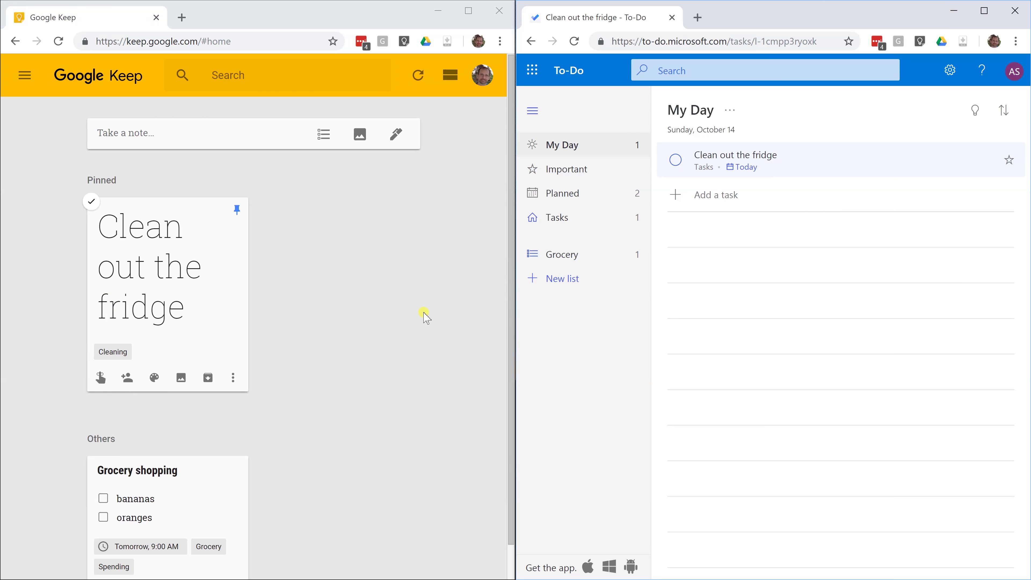
Create a new Microsoft To Do list named 'Cleaning'
left_click(572, 284)
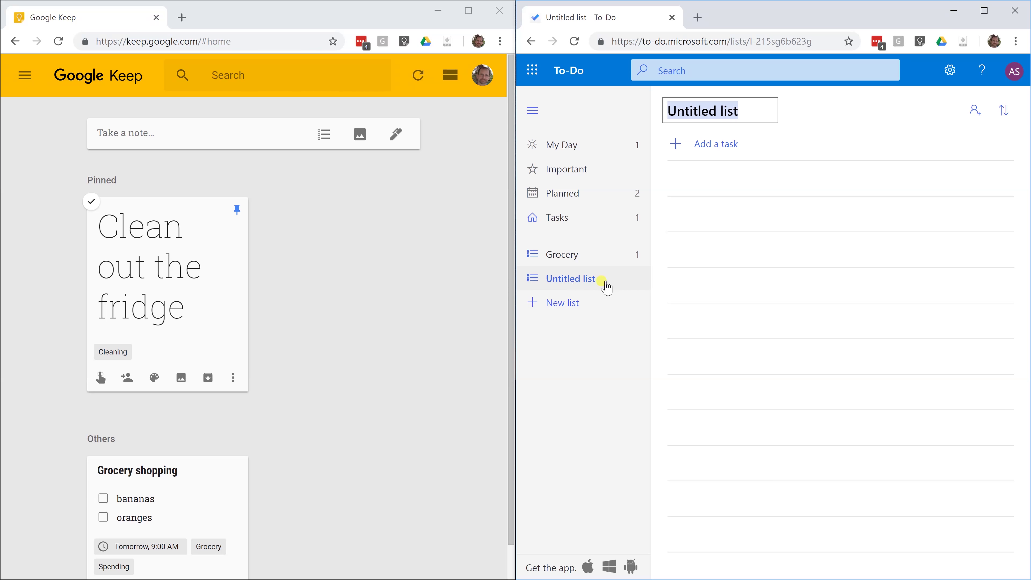
type("Cleaning")
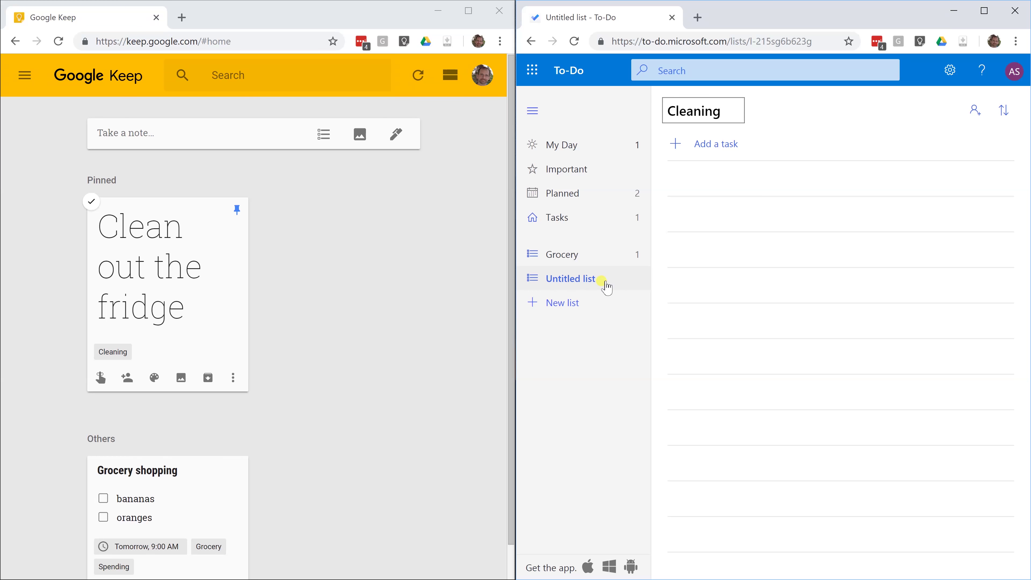
key("Return")
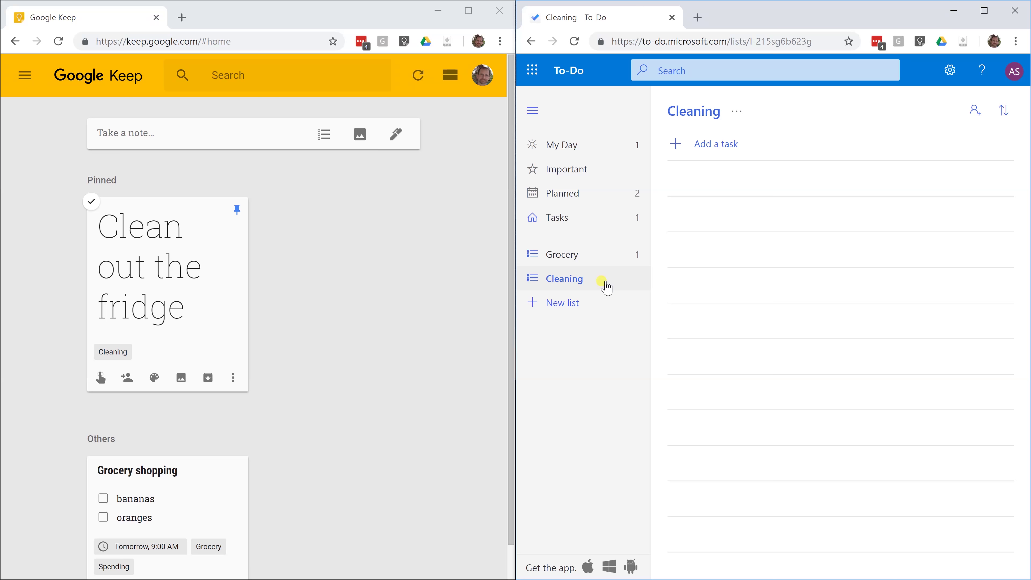
Apply the coral colour theme to the Cleaning list
left_click(737, 112)
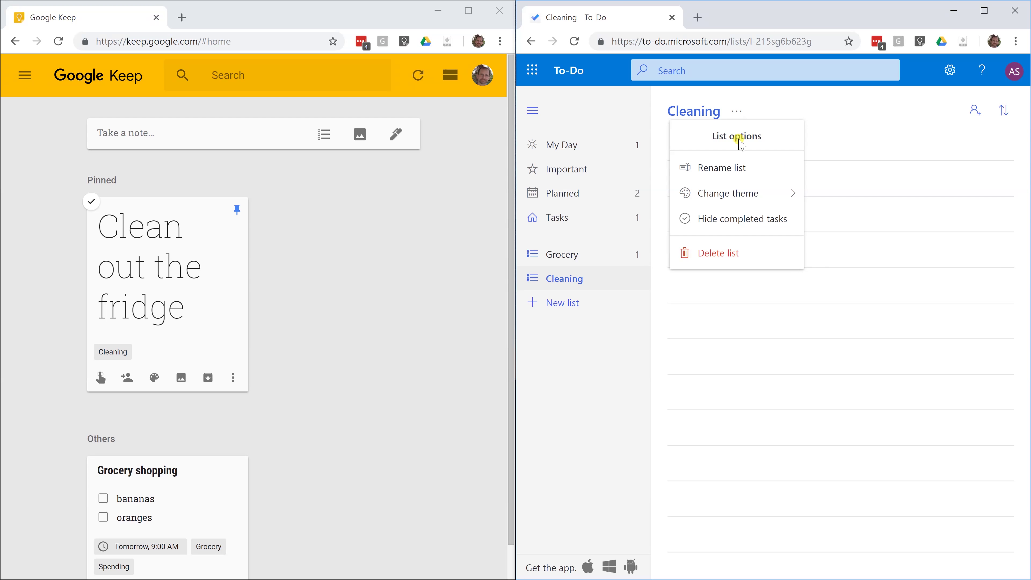
mouse_move(760, 194)
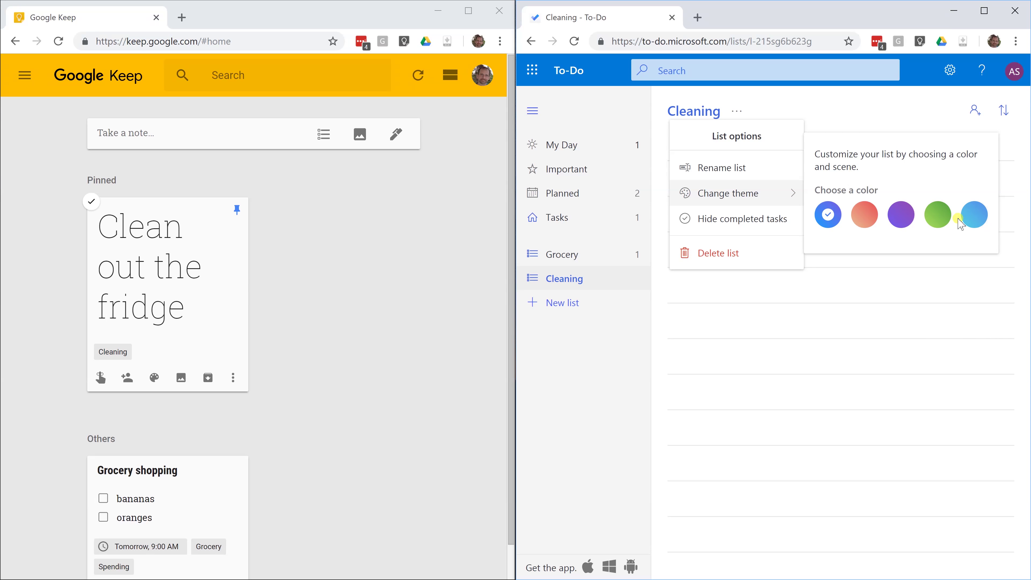
left_click(865, 220)
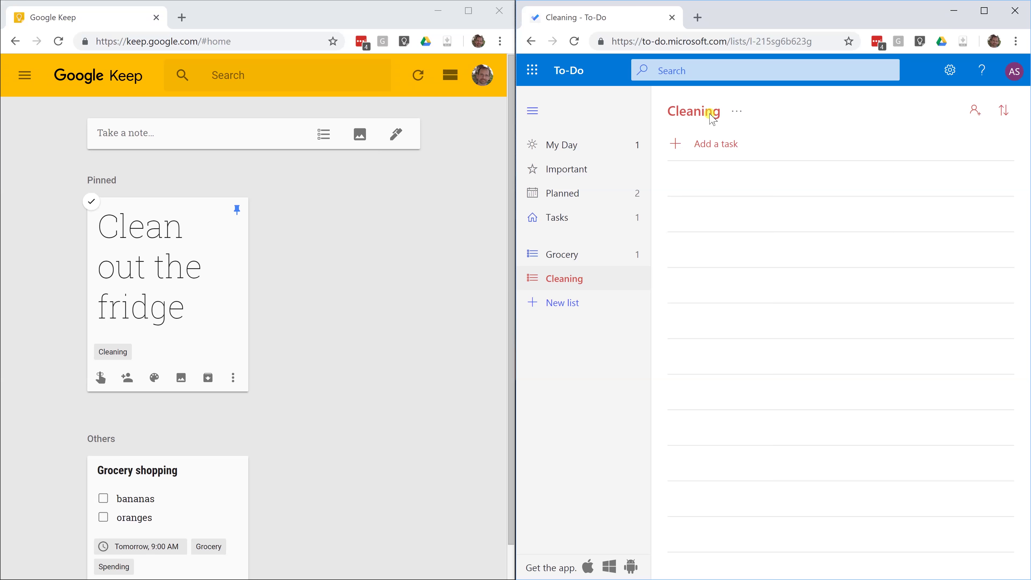
Drag the Clean out the fridge task from My Day into Cleaning, check it there, then return to My Day
left_click(561, 145)
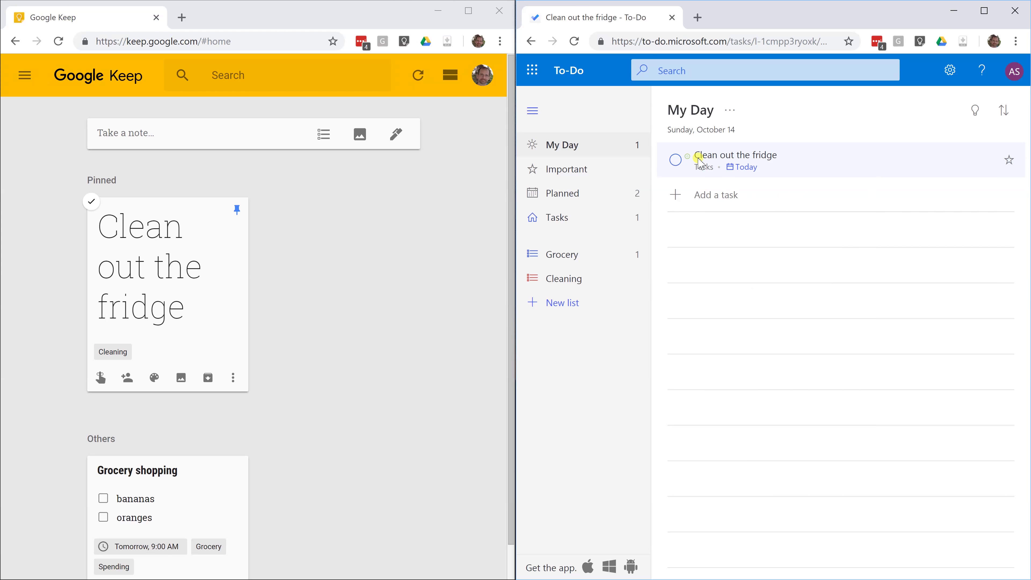
left_click(721, 160)
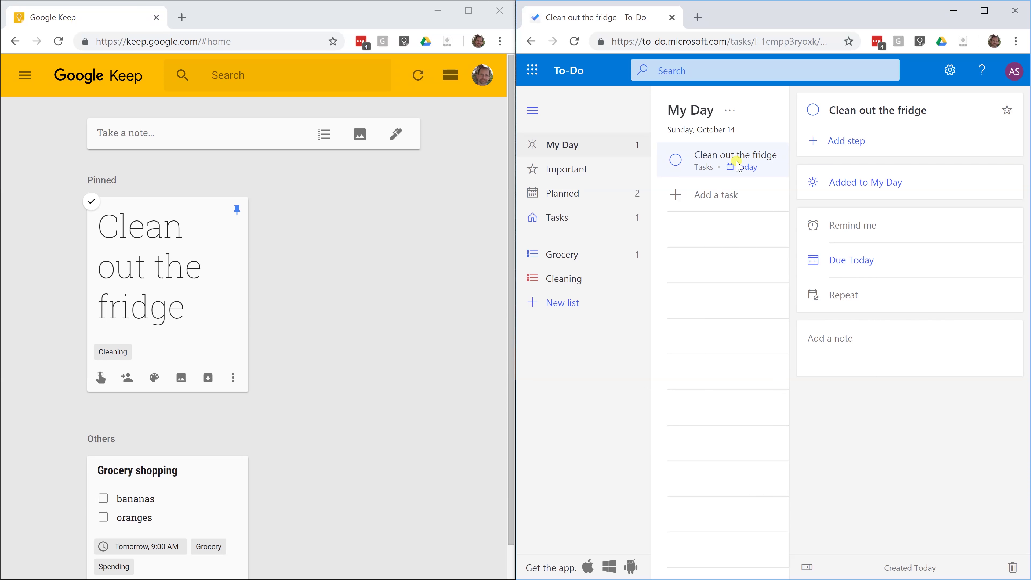
left_click_drag(737, 167, 589, 284)
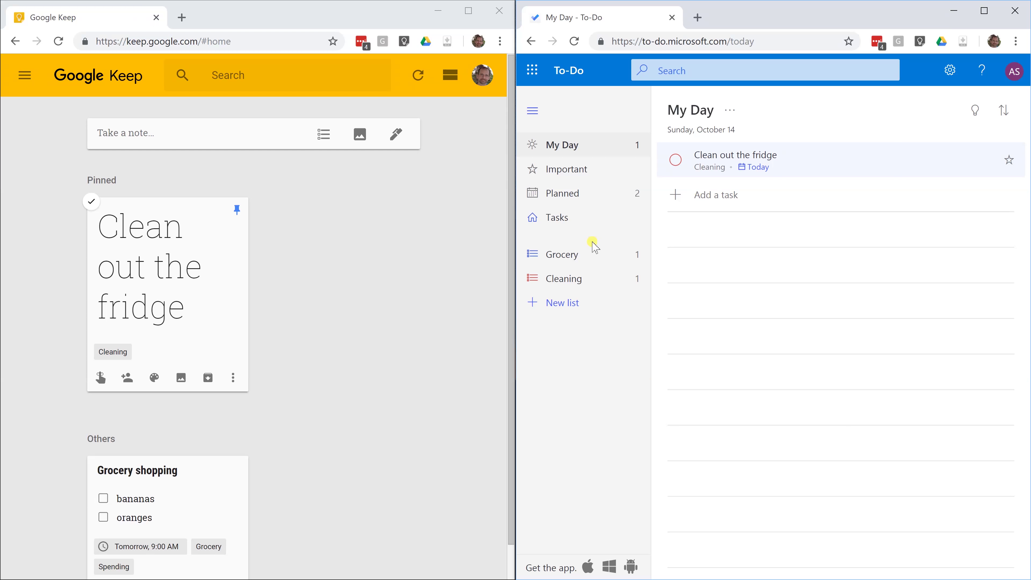
left_click(568, 279)
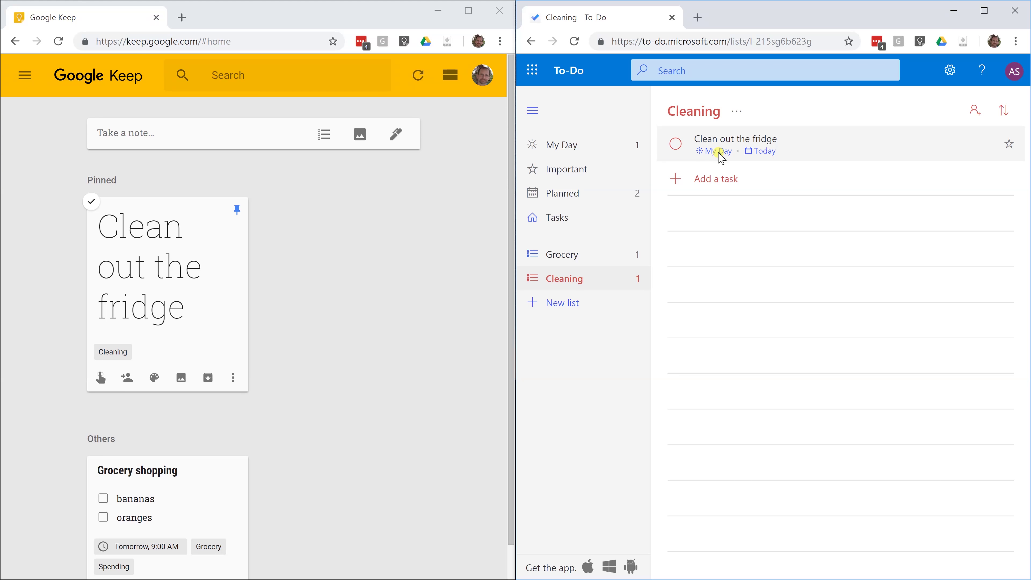
left_click(587, 149)
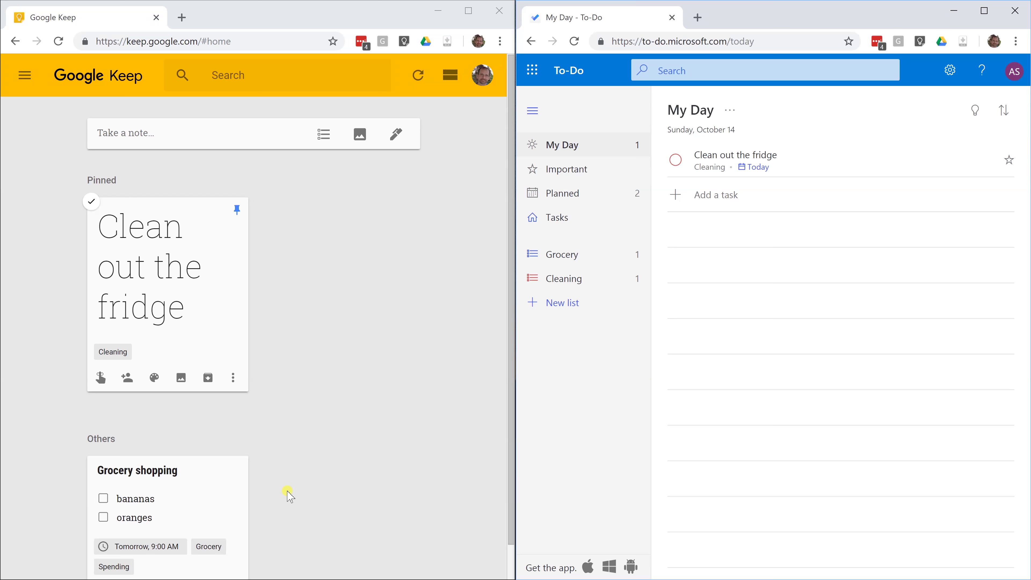
mouse_move(110, 353)
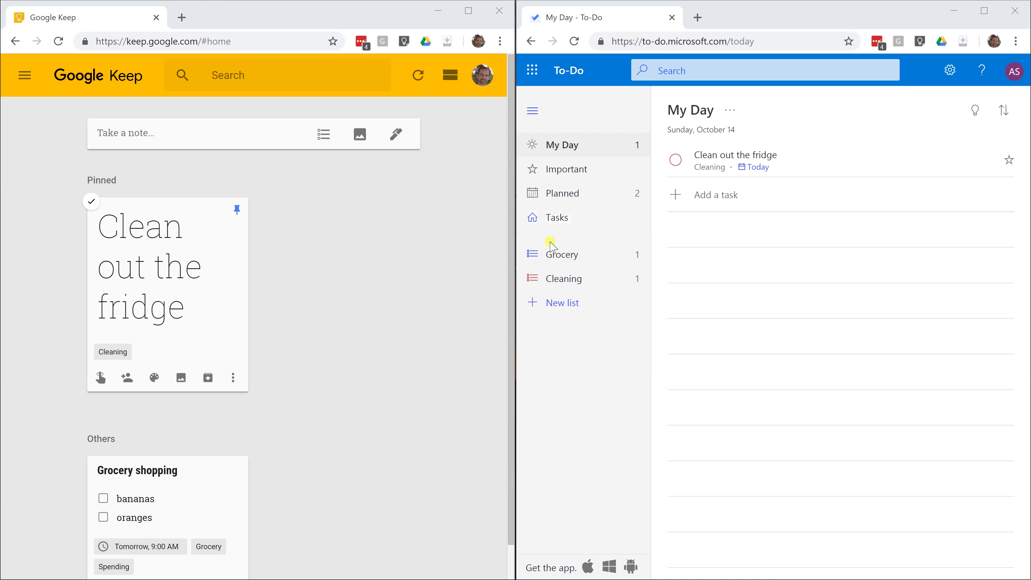
Show To Do's Cleaning list and make Keep's Clean out the fridge note red
left_click(552, 256)
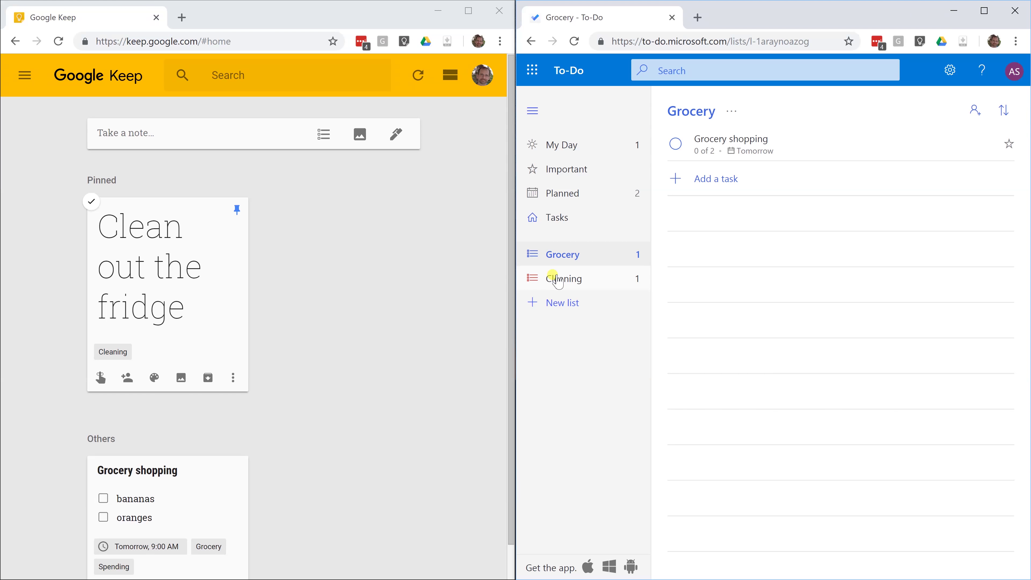
left_click(559, 280)
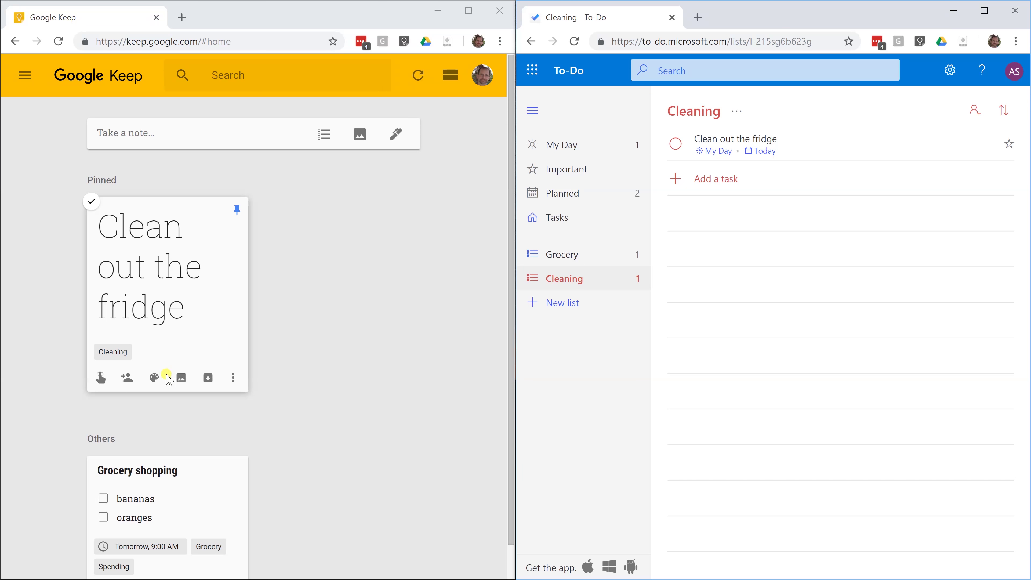
mouse_move(154, 382)
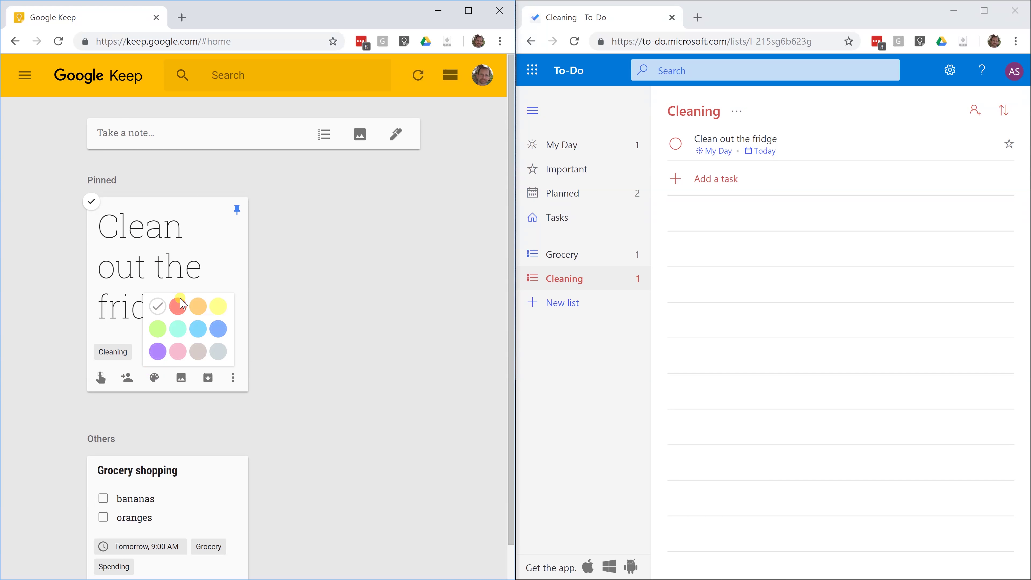
left_click(178, 307)
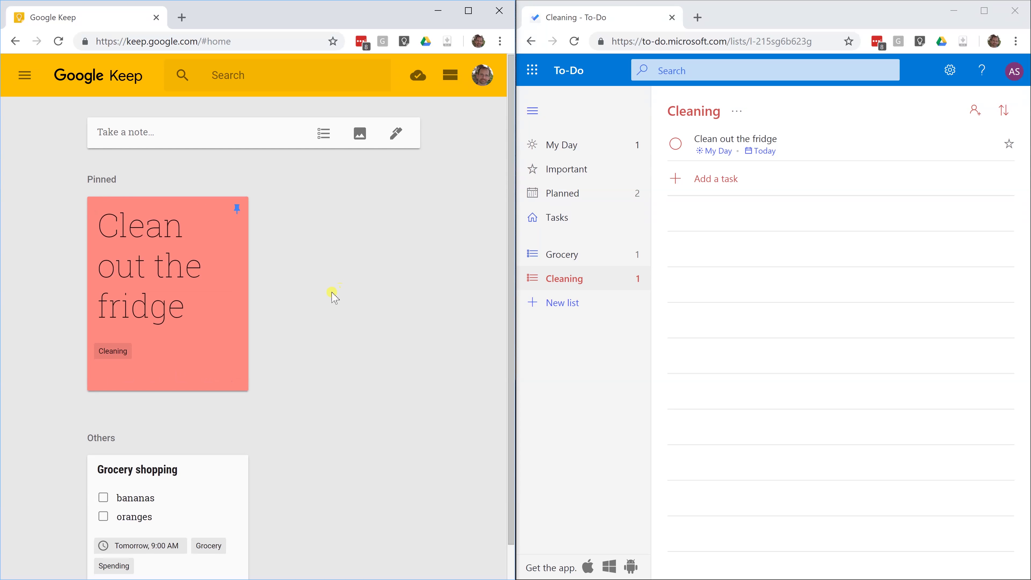
Make the Grocery shopping note blue
scroll(301, 366, "down", 1)
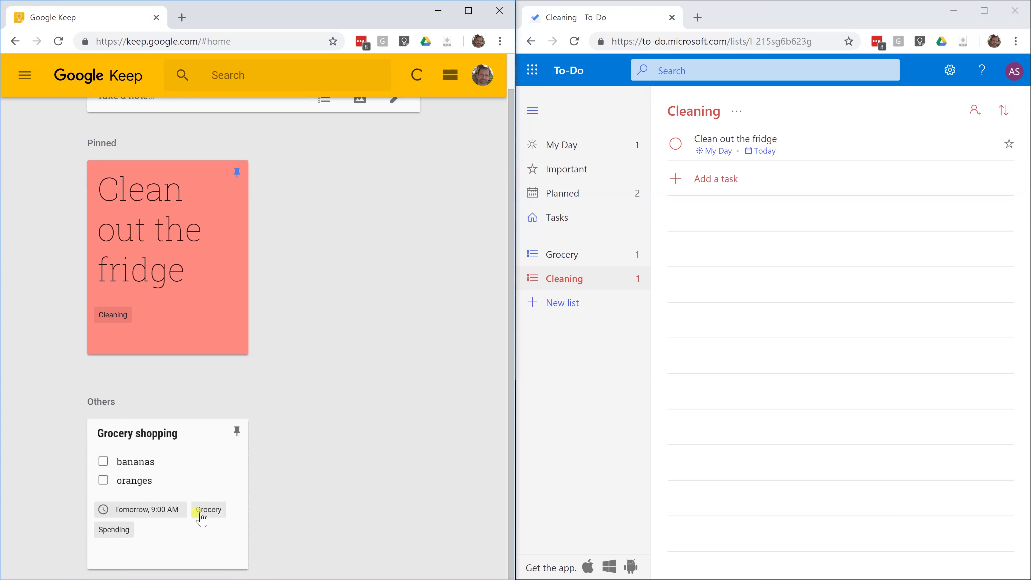
mouse_move(155, 557)
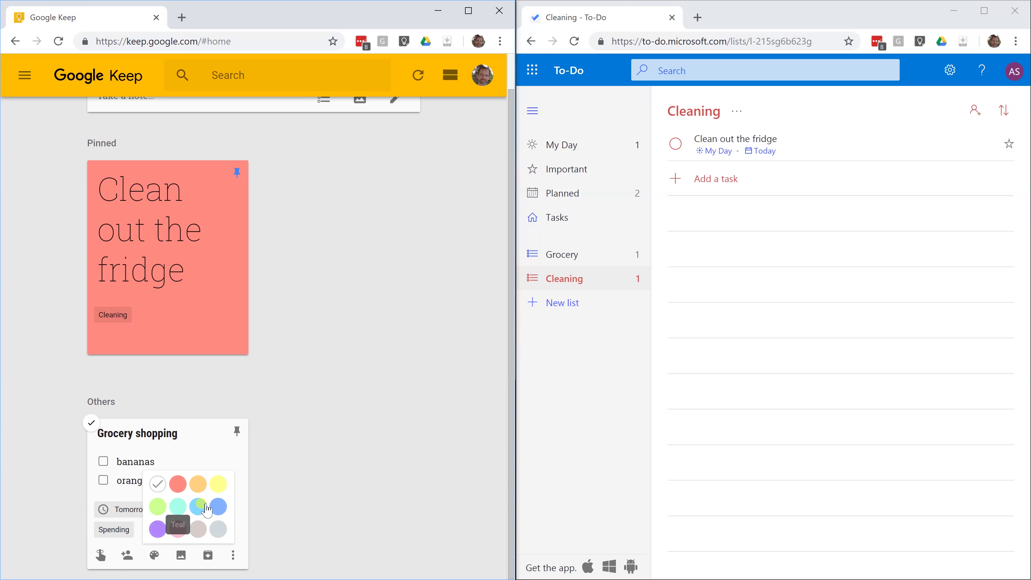
left_click(215, 508)
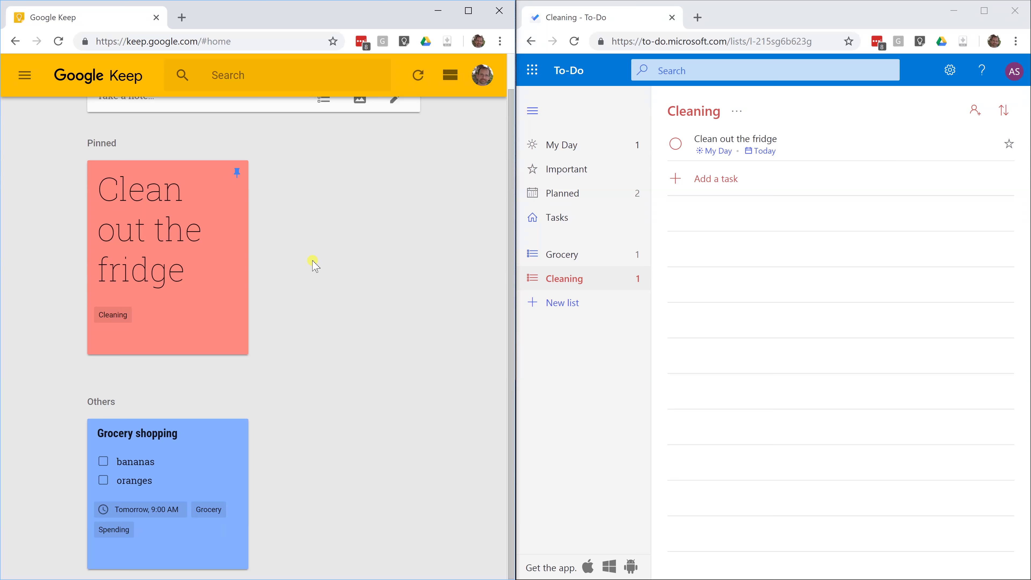
scroll(316, 266, "up", 1)
scroll(313, 265, "down", 1)
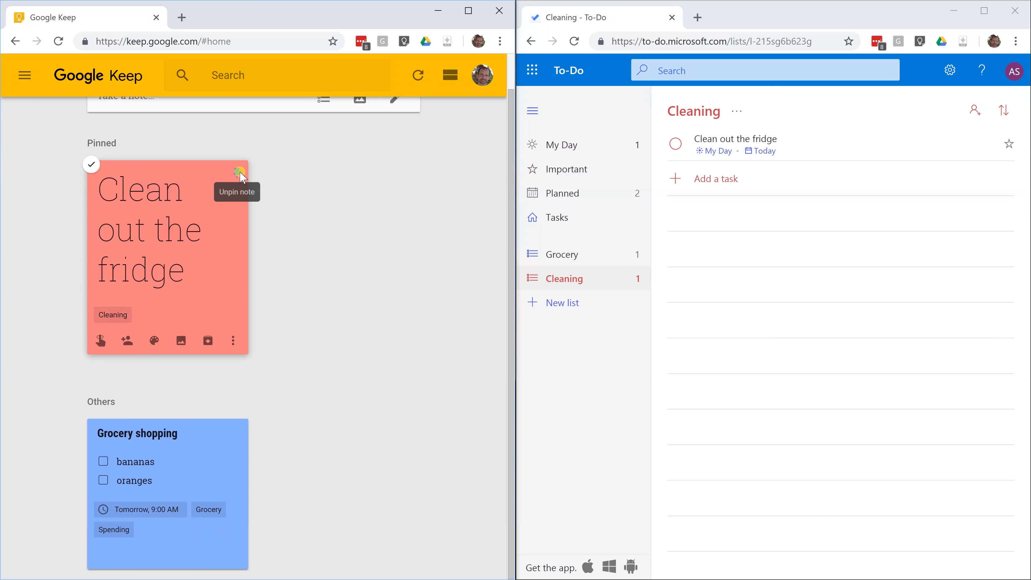
Unpin the Clean out the fridge note, and open and dismiss its More menu without deleting
left_click(240, 173)
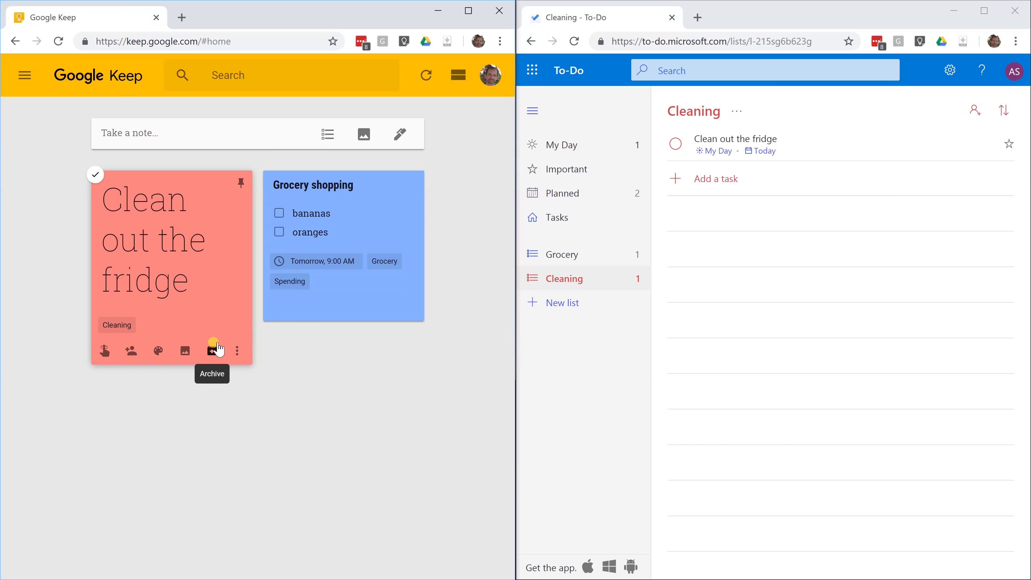
left_click(239, 350)
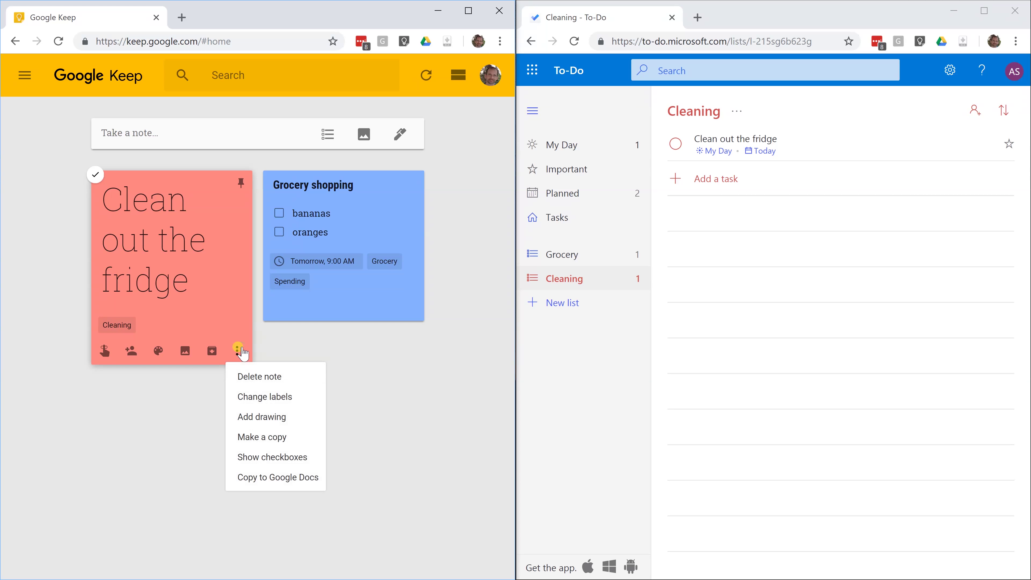
left_click(247, 376)
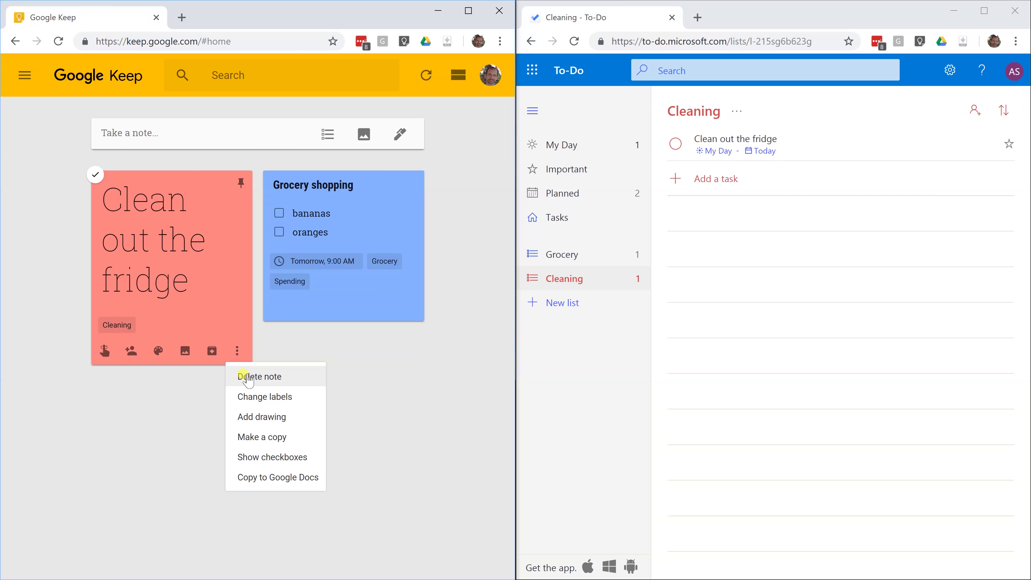
left_click(357, 350)
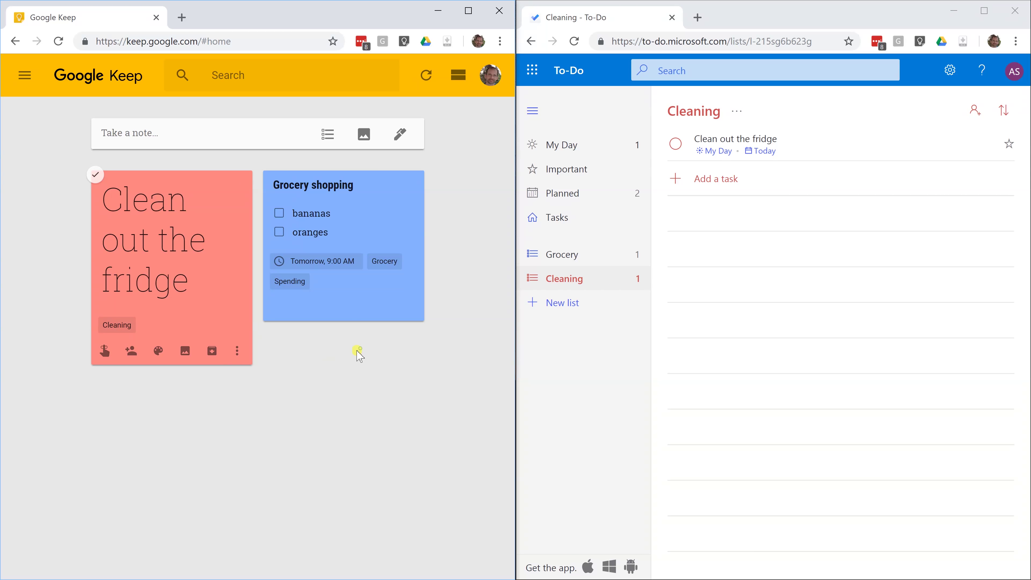
Mark Clean out the fridge completed and choose Delete selected task from its context menu
left_click(676, 143)
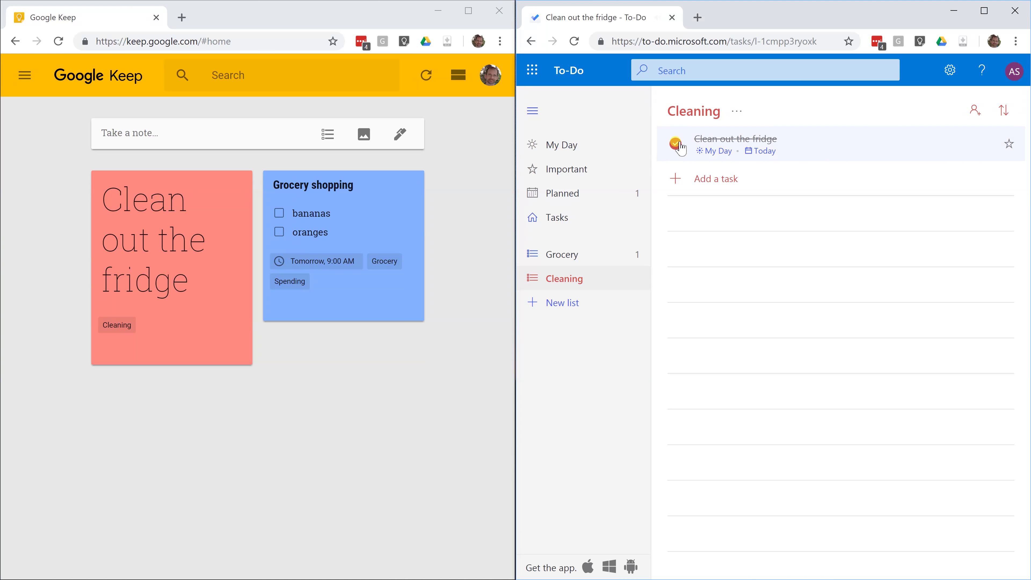
right_click(763, 141)
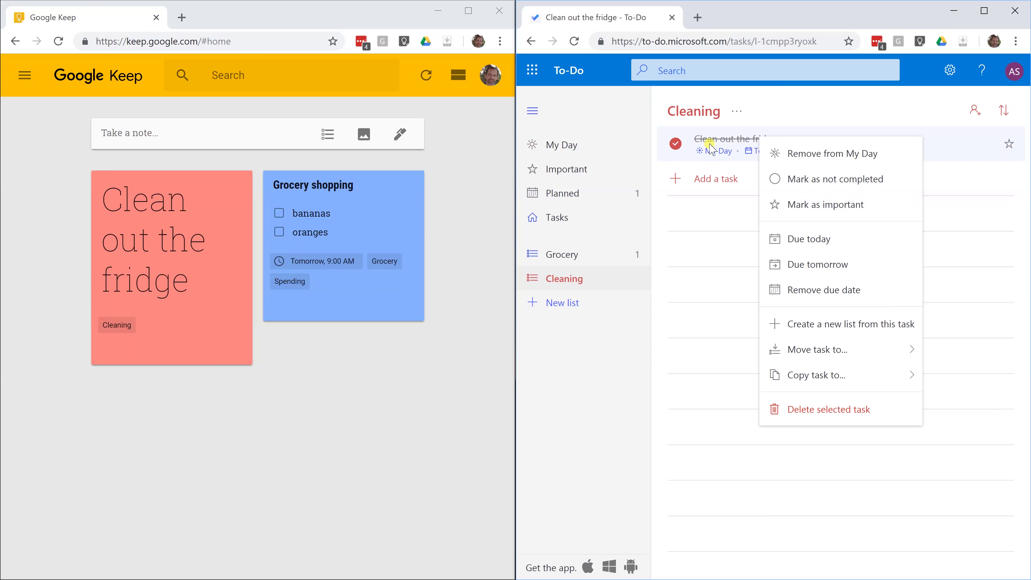
left_click(805, 410)
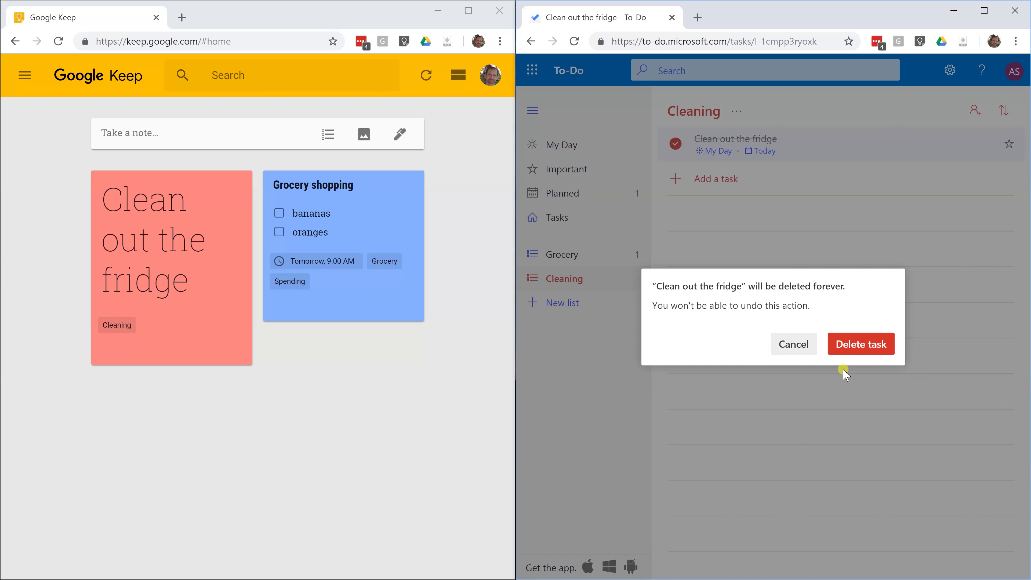
Permanently delete the fridge task in To Do, then move Keep's fridge note to the trash
left_click(860, 350)
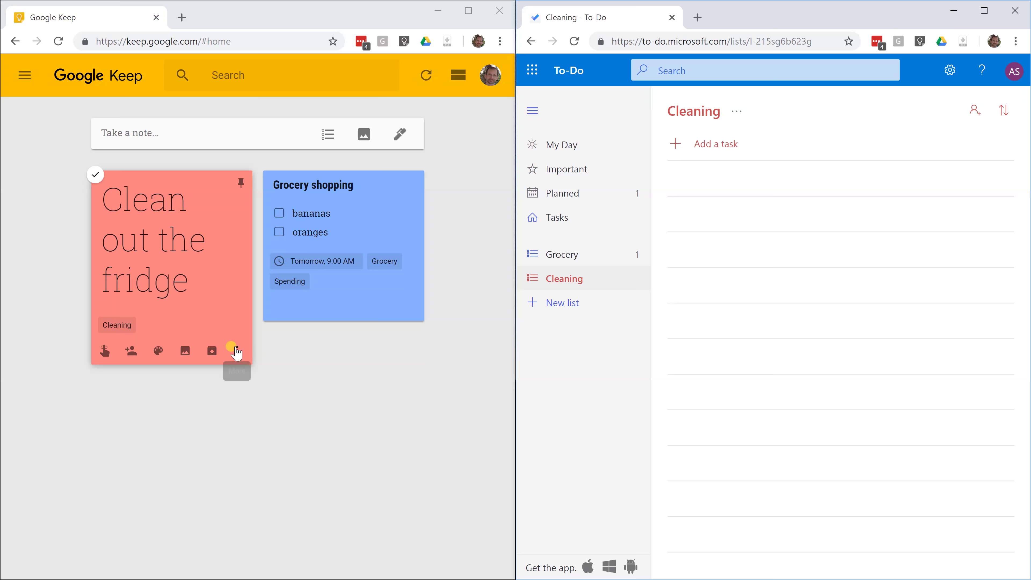
left_click(238, 351)
left_click(251, 377)
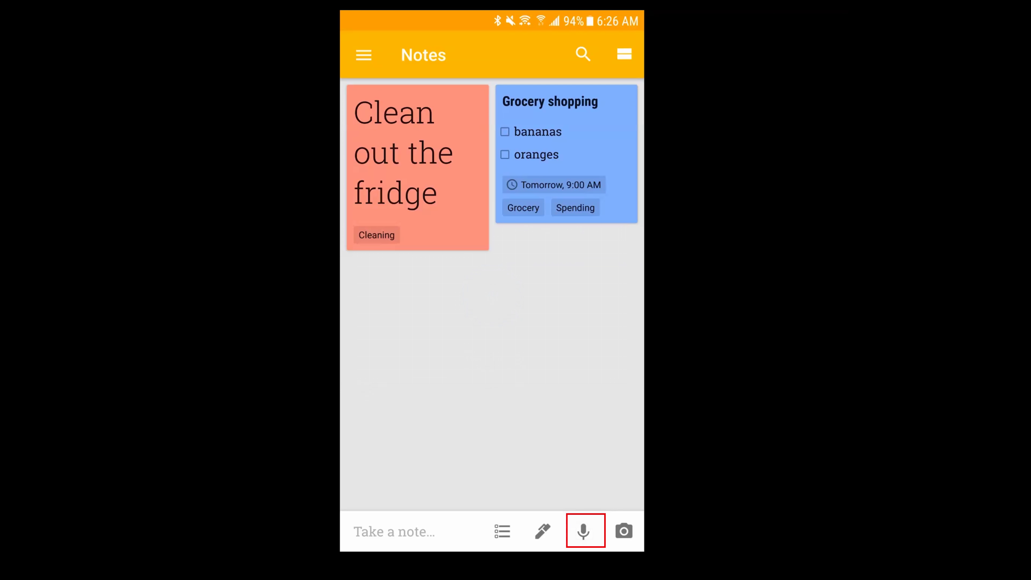
Record a new voice note, close it, and briefly open it from the notes list
left_click(583, 531)
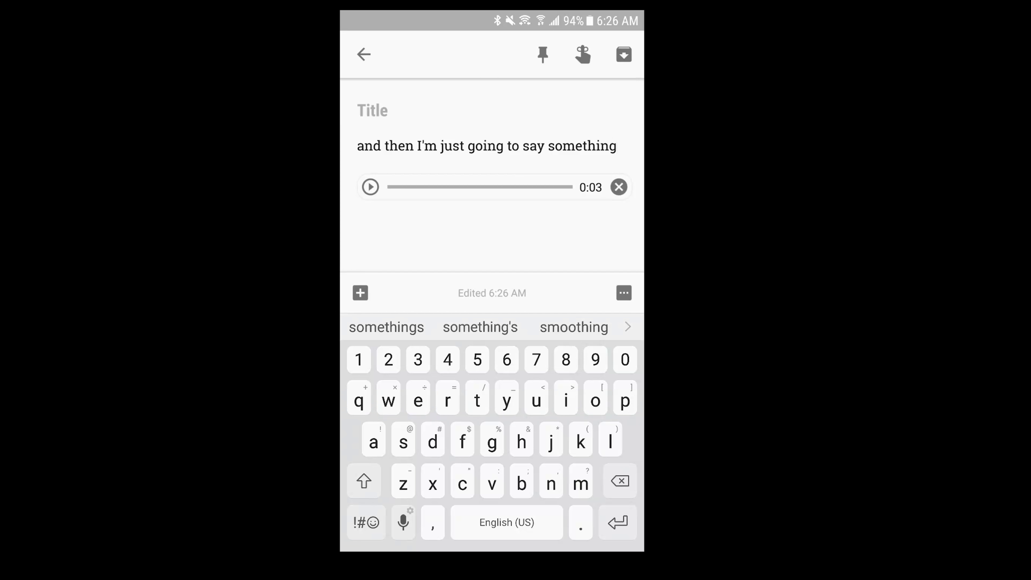
left_click(364, 54)
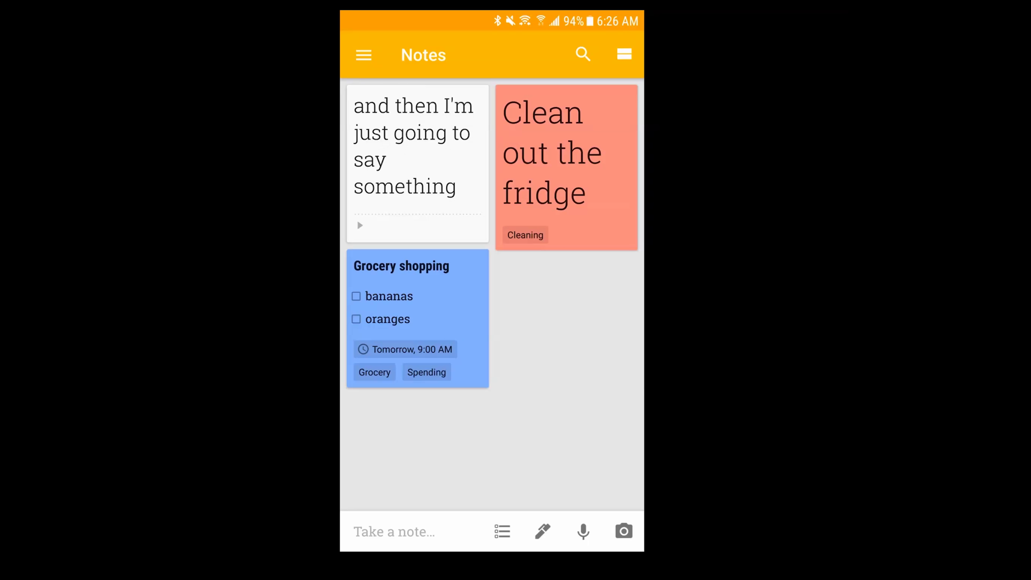
left_click(418, 162)
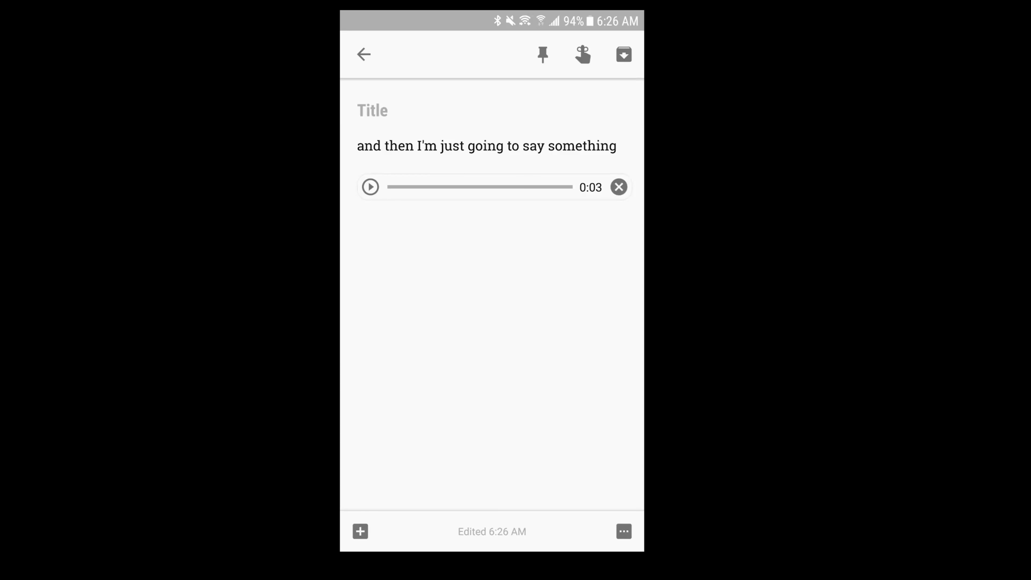
key("Escape")
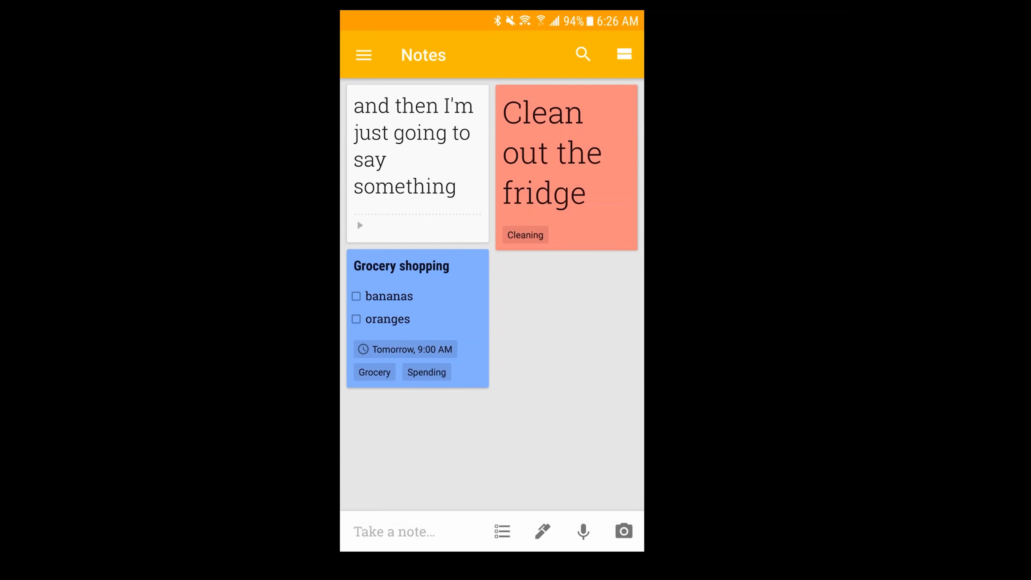
Delete the 0:03 audio recording from the note, keeping its text
left_click(357, 219)
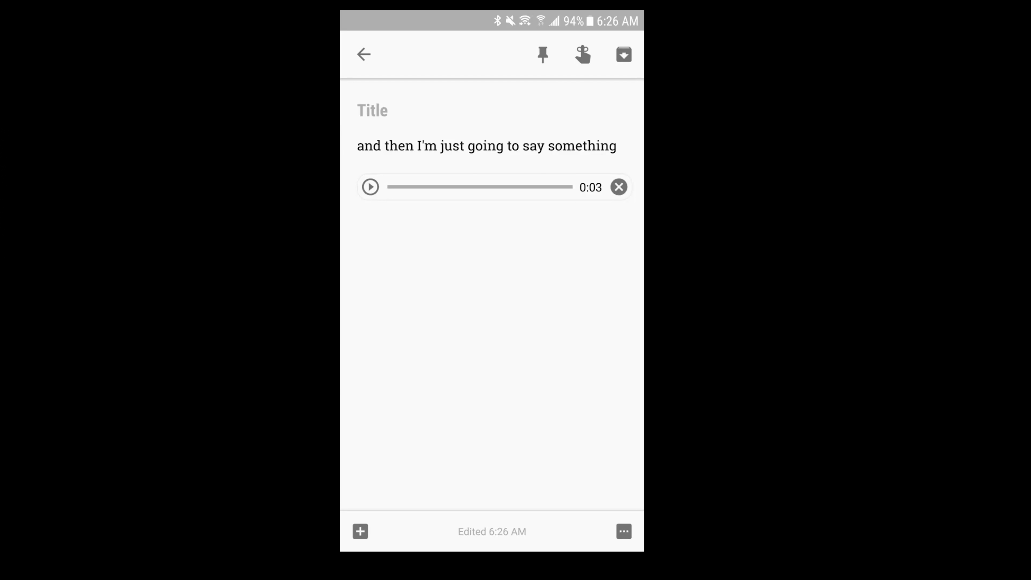
left_click(619, 187)
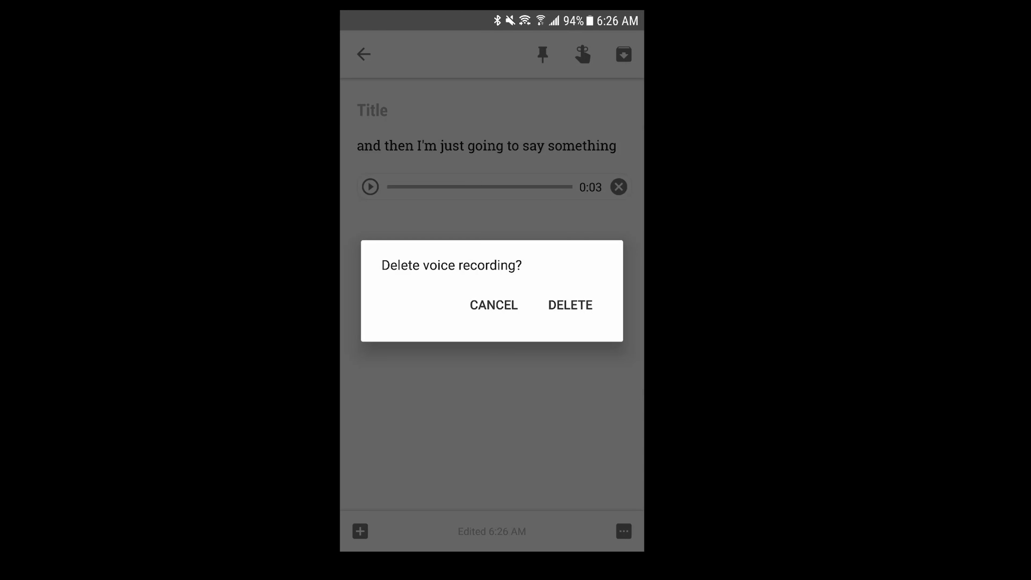
left_click(570, 305)
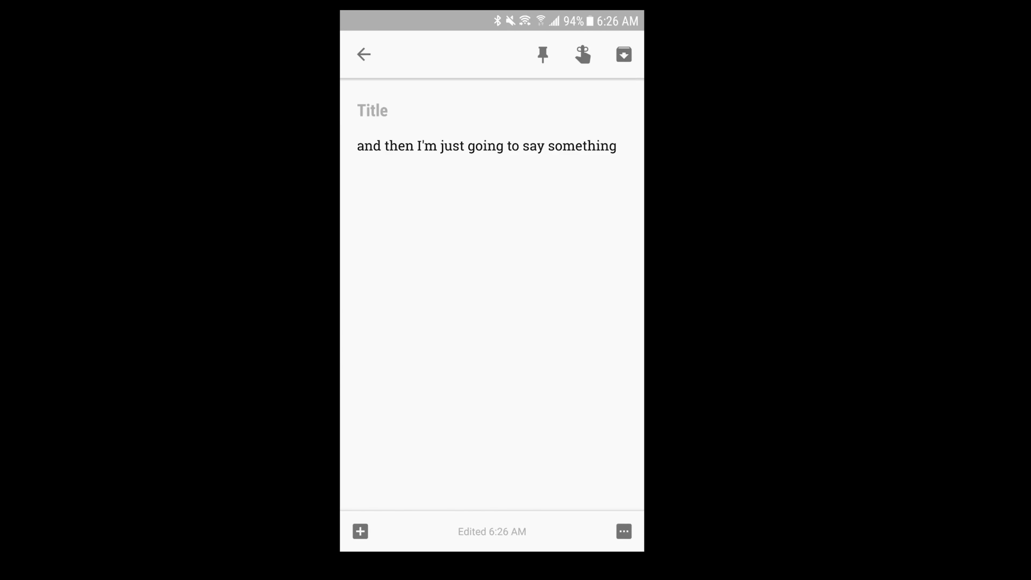
Leave Keep and dictate the To Do task 'Buck like a keyboard then you can say something'
key("Escape")
key("super")
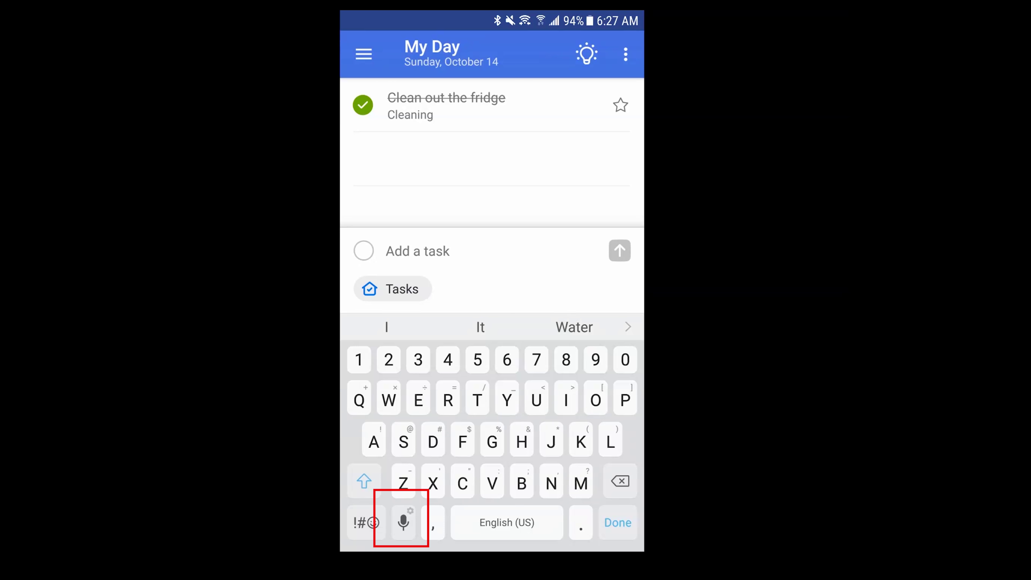
left_click(403, 522)
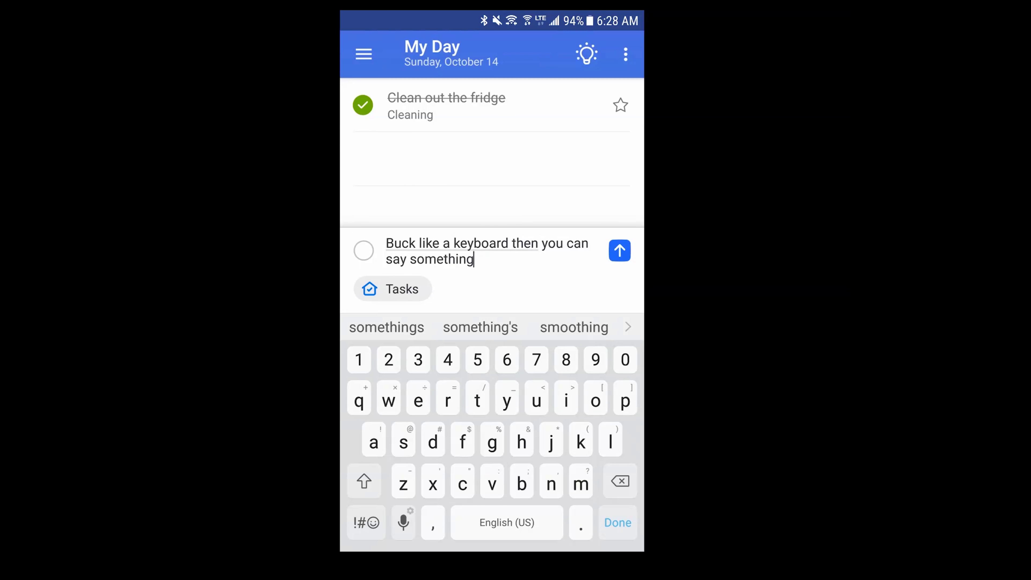
key("Return")
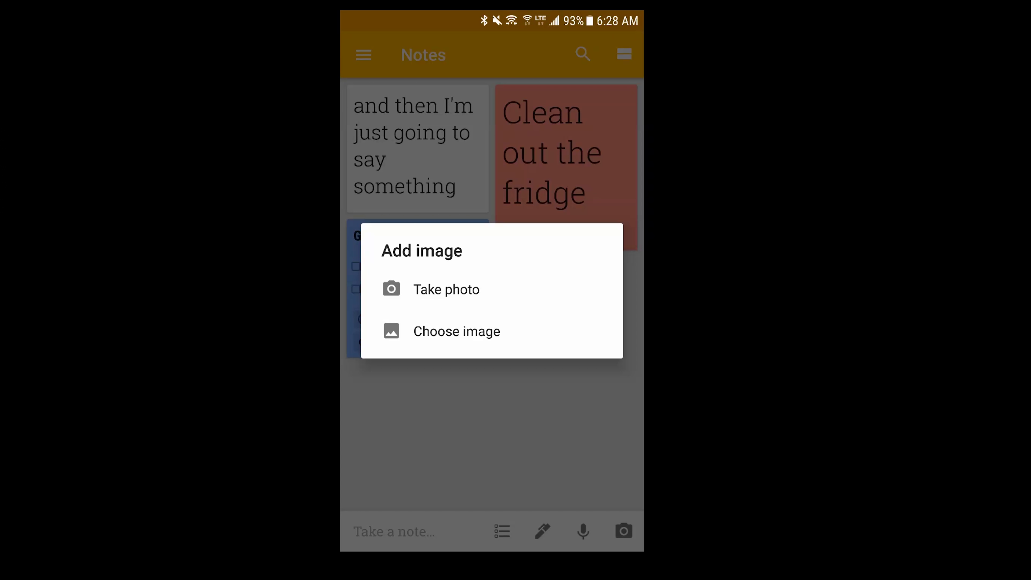
Dismiss Keep's Add image options and exit to the phone's home screen
key("Escape")
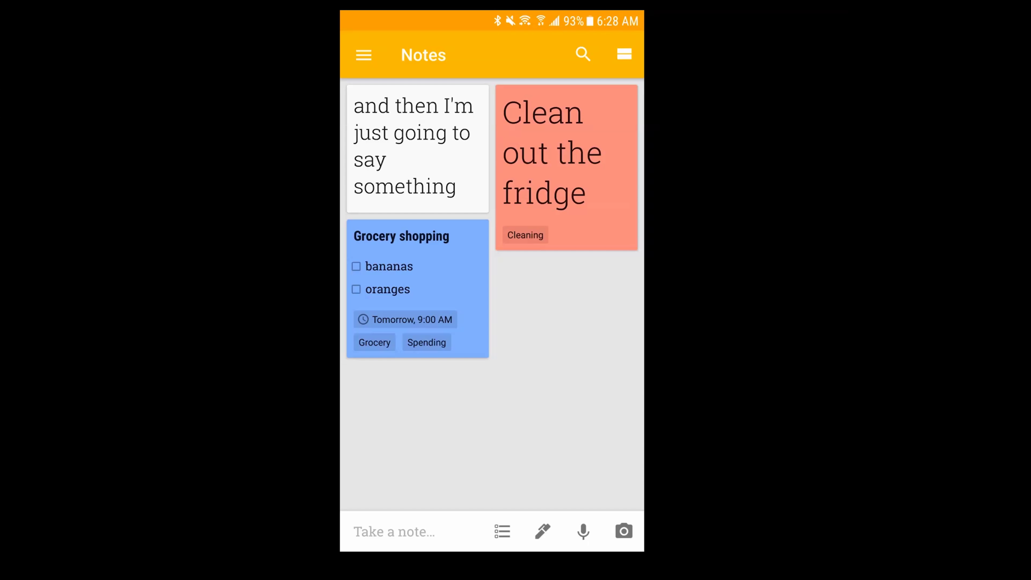
key("super")
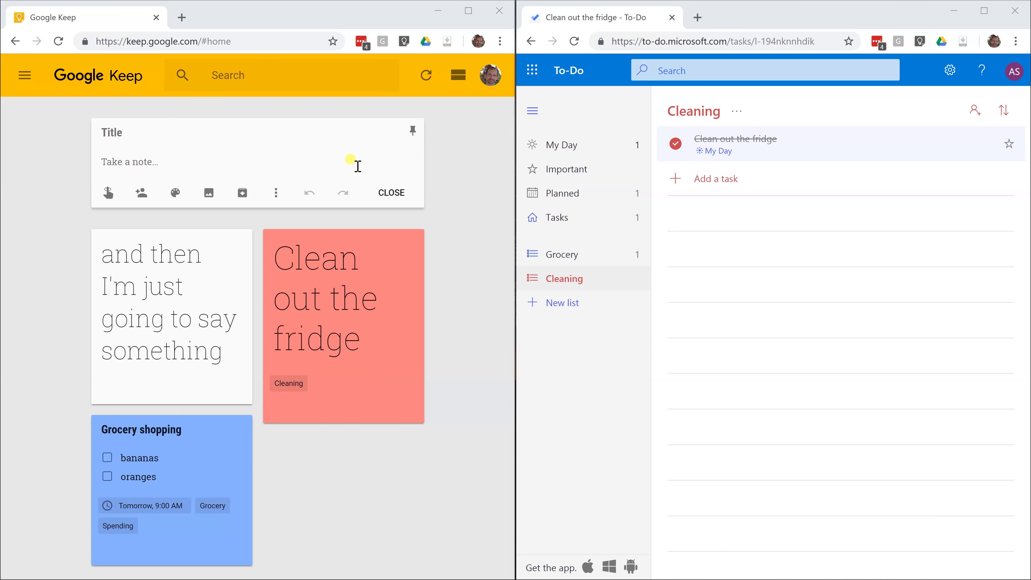
Start a new note, begin a drawing from it, then abandon the blank drawing canvas
left_click(158, 159)
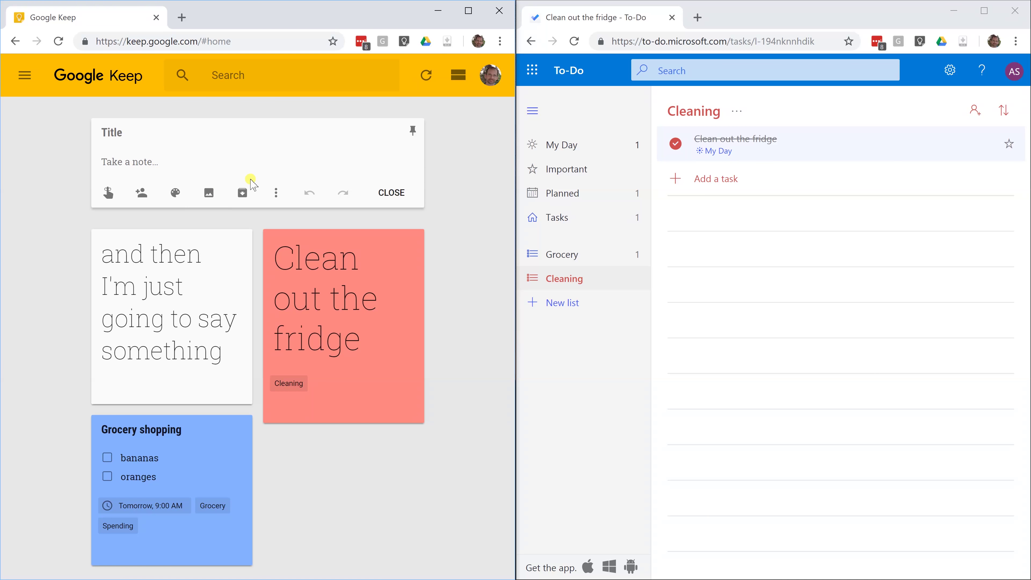
left_click(244, 191)
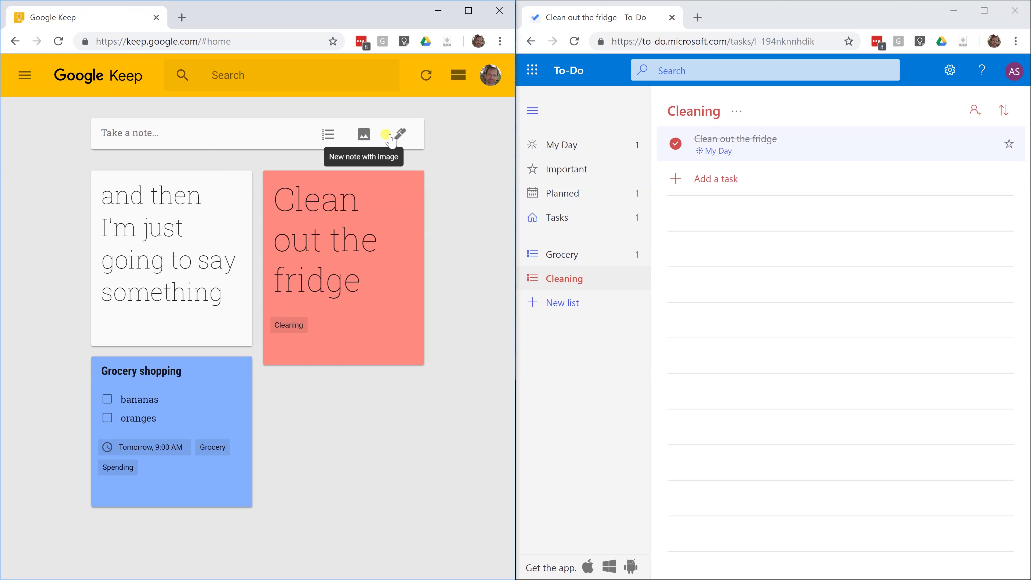
left_click(399, 138)
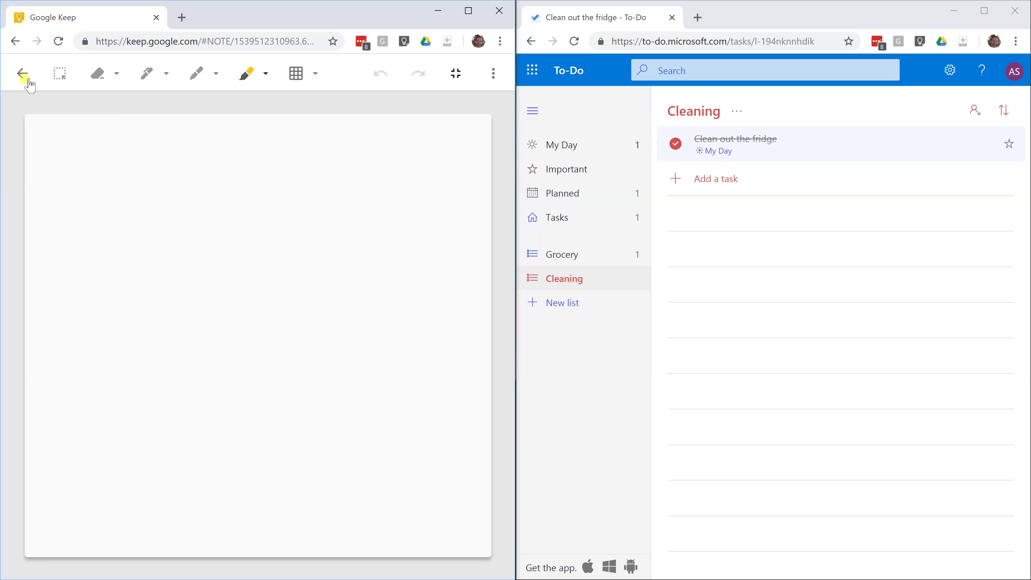
left_click(23, 73)
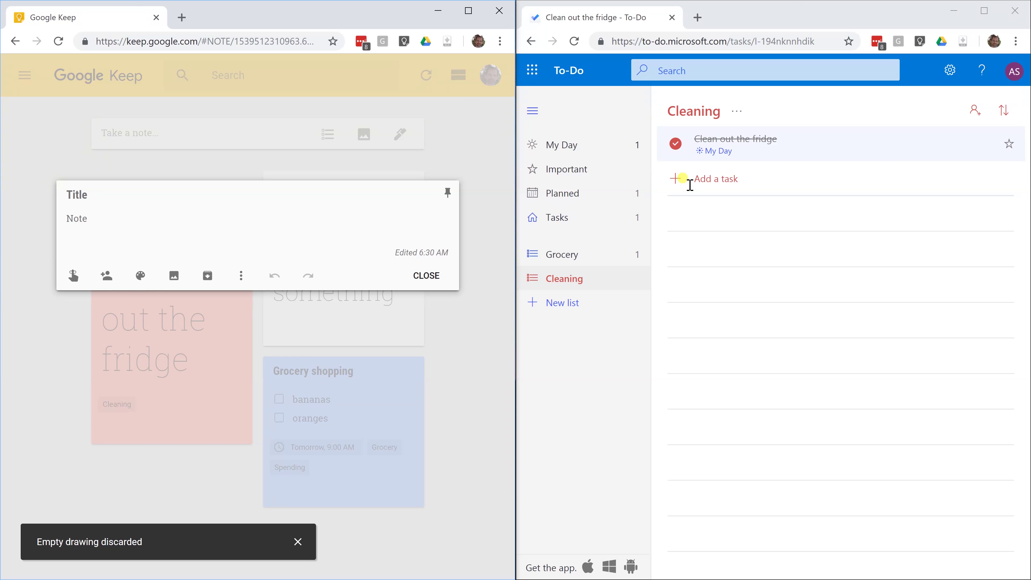
Switch to the Grocery list and open Grocery shopping's details: Bananas and oranges steps, due Tomorrow
left_click(712, 182)
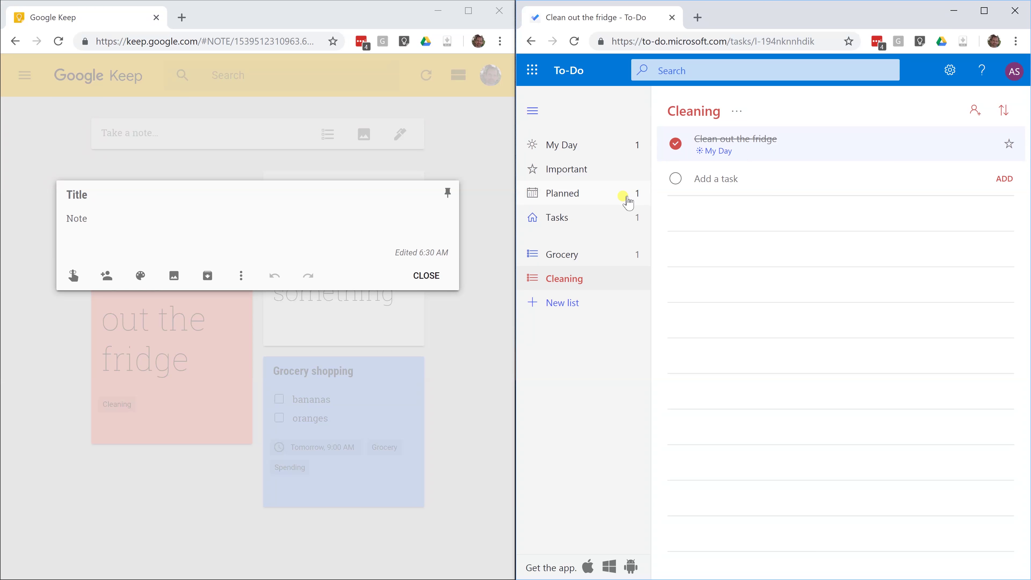
left_click(591, 253)
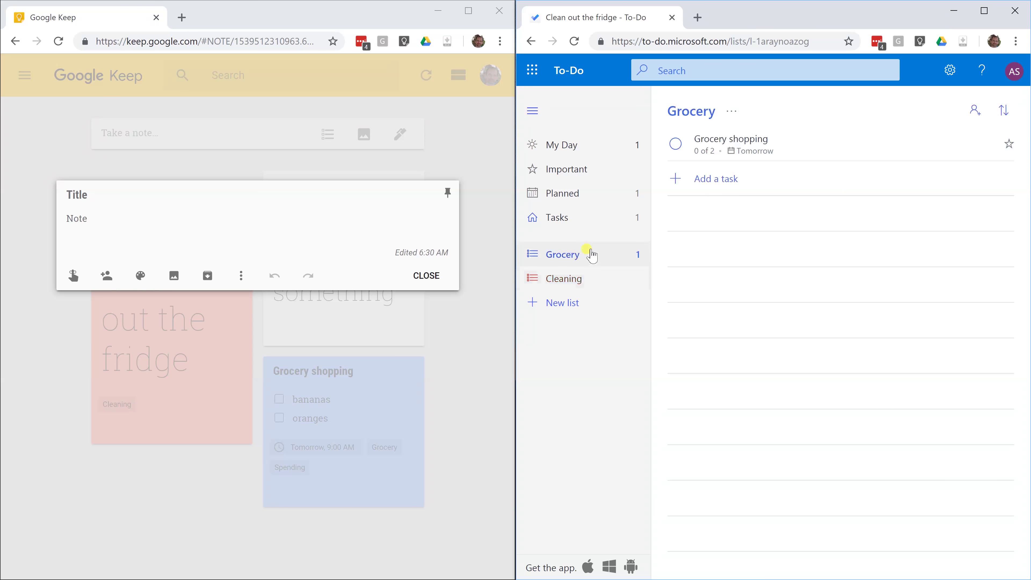
left_click(751, 151)
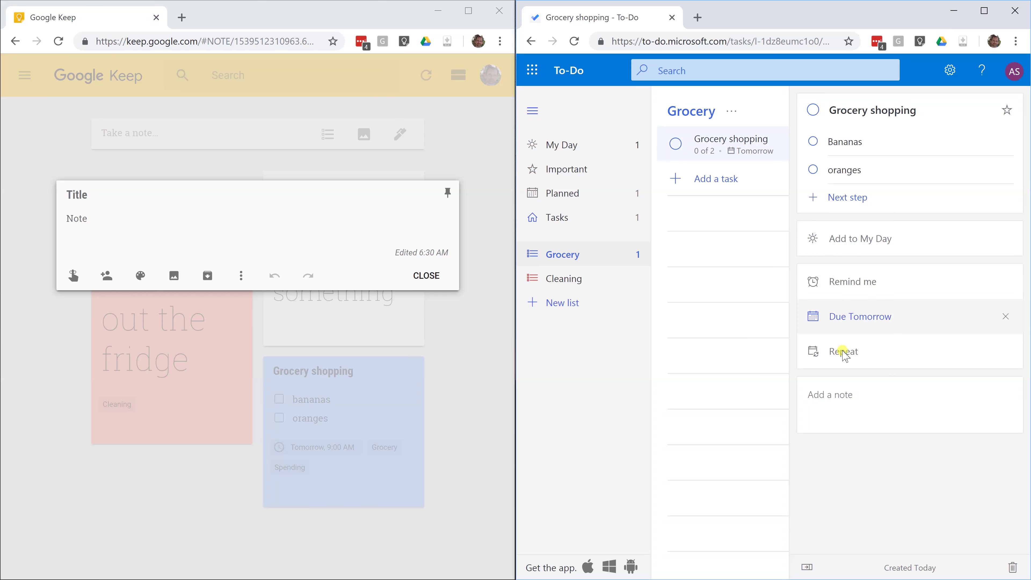
left_click(845, 397)
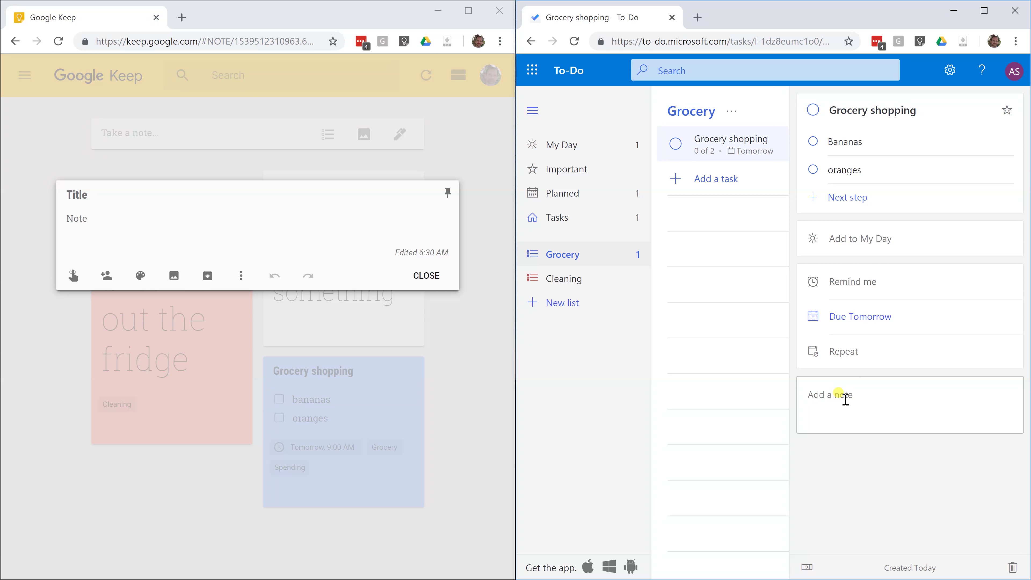
left_click(846, 397)
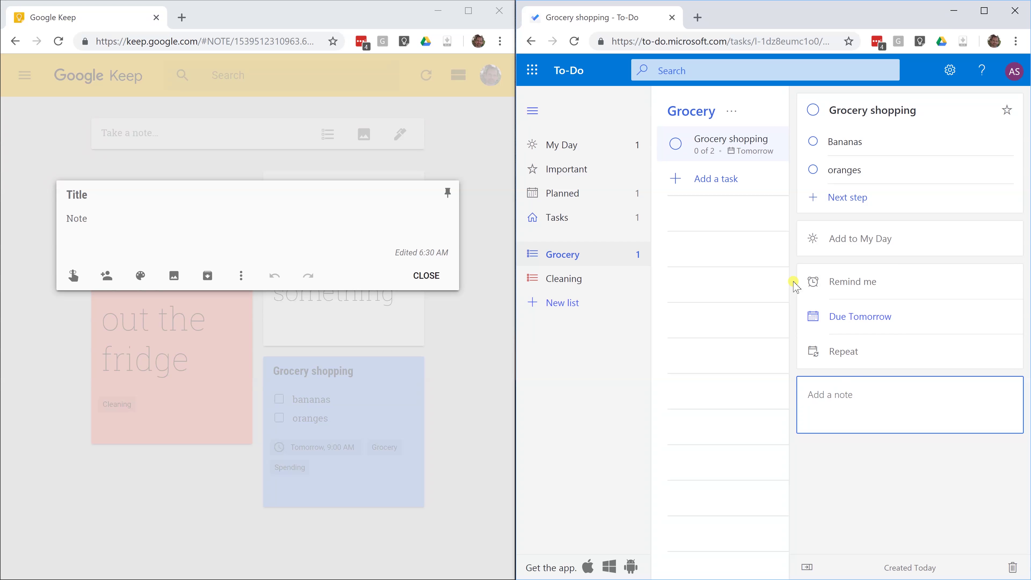
left_click(591, 76)
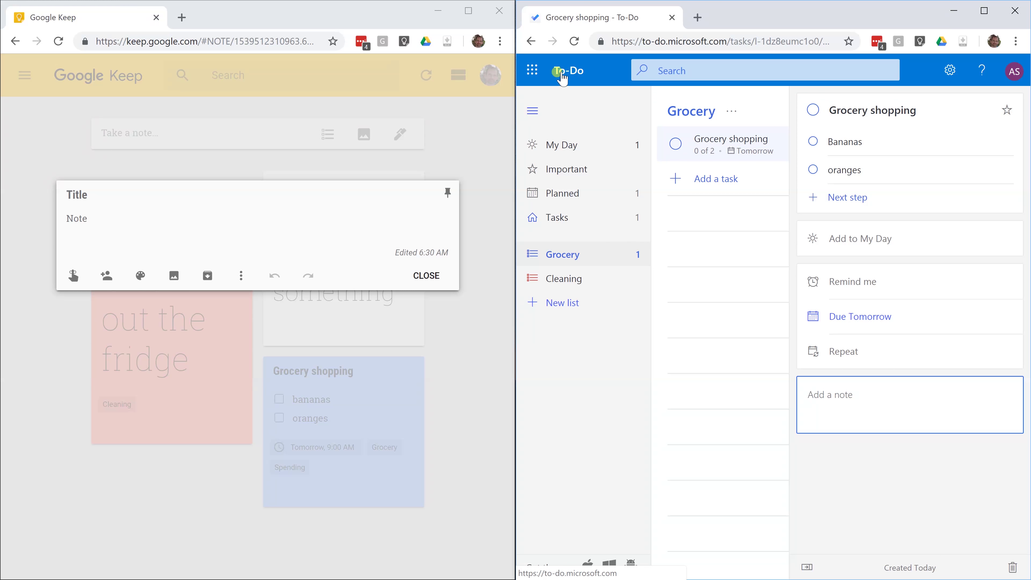
Launch Outlook from the app launcher in a new tab and show its Tasks list
left_click(533, 70)
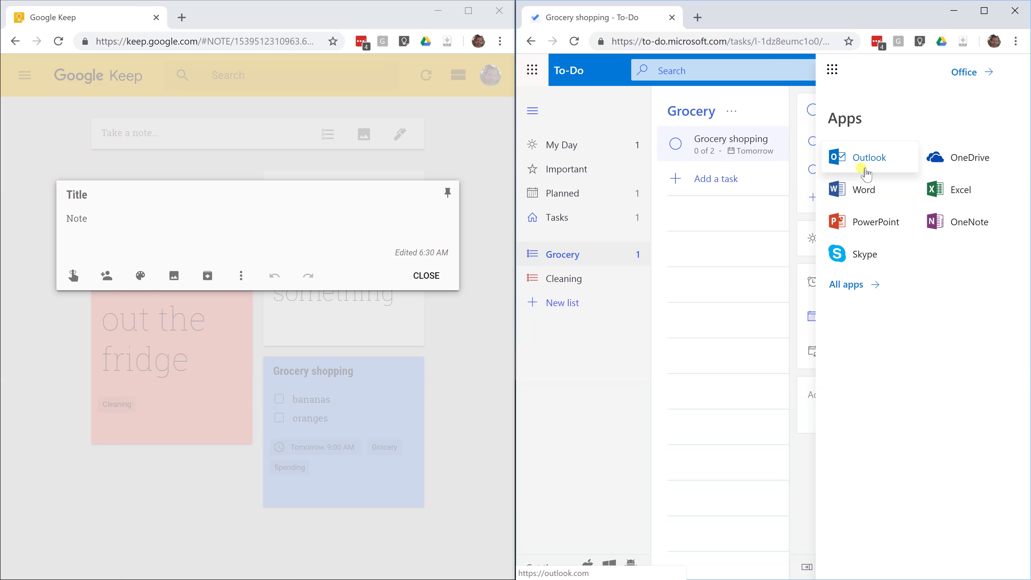
left_click(864, 170)
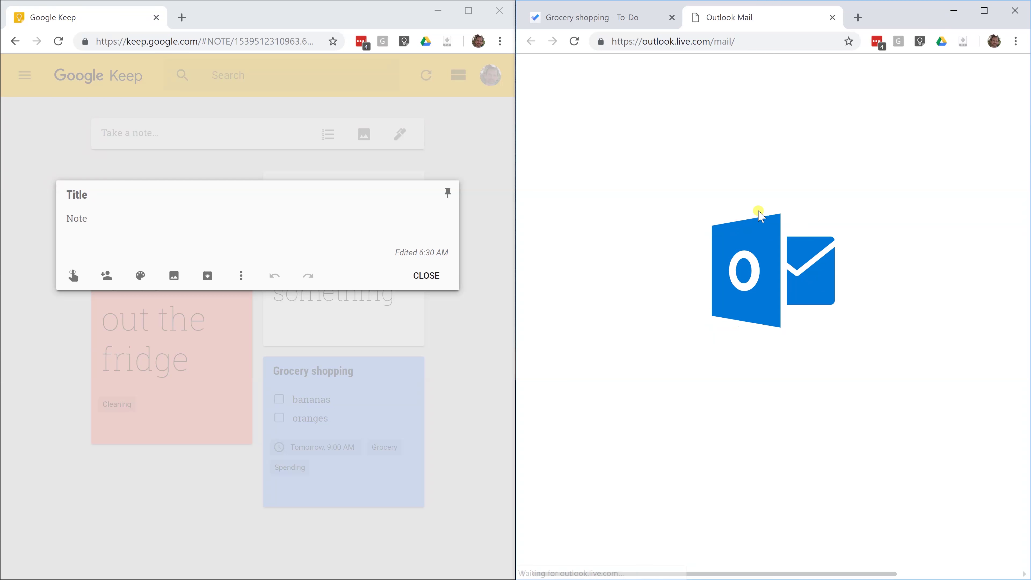
left_click(533, 488)
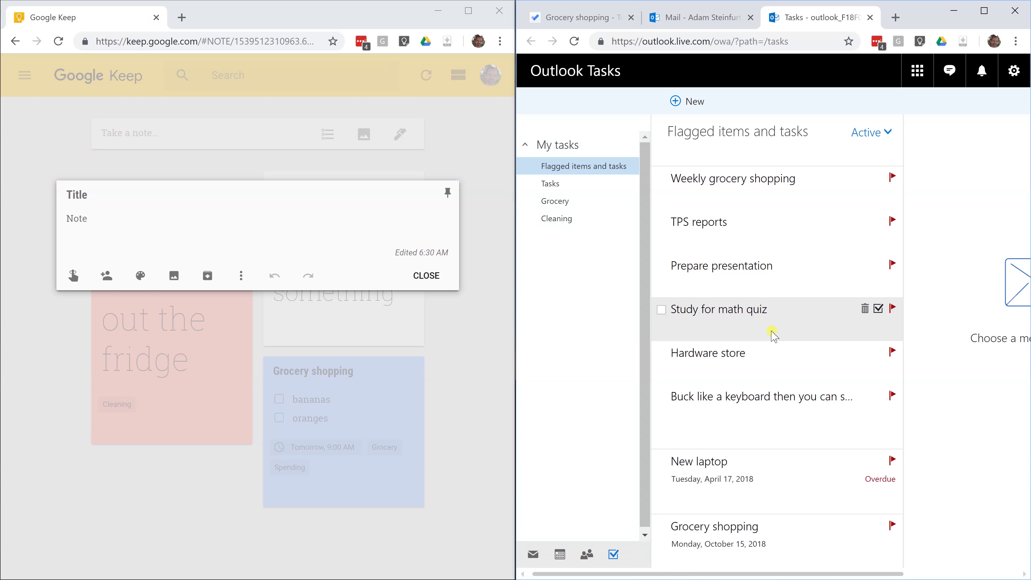
Go back to the To Do tab, close the apps panel, and trash the empty Keep note
left_click(593, 18)
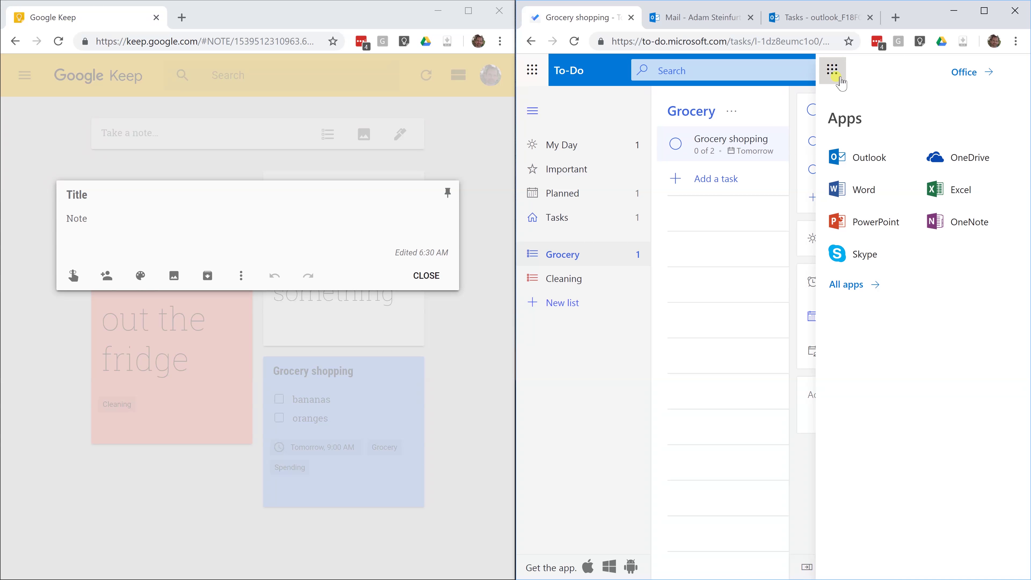
left_click(832, 70)
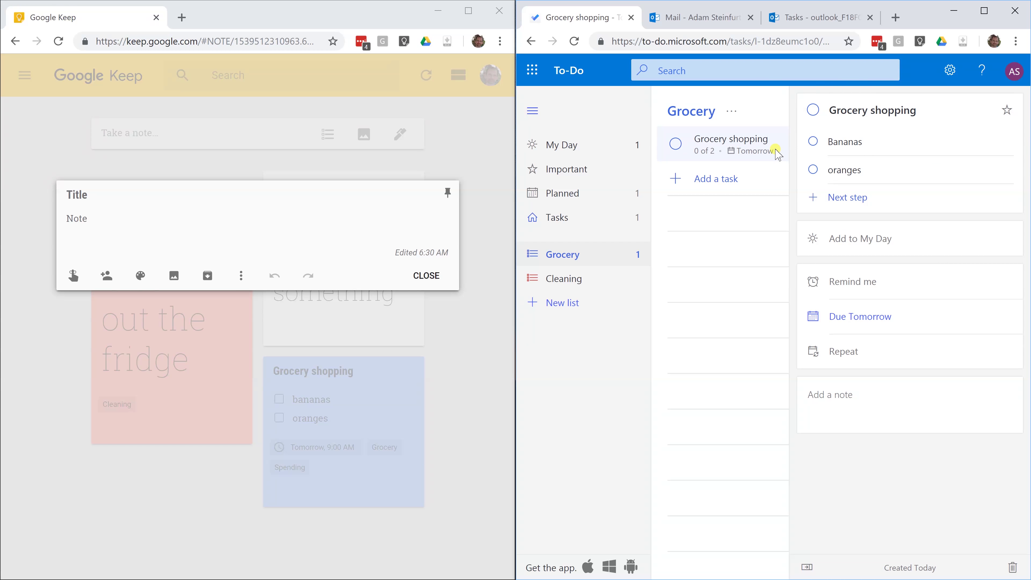
left_click(426, 275)
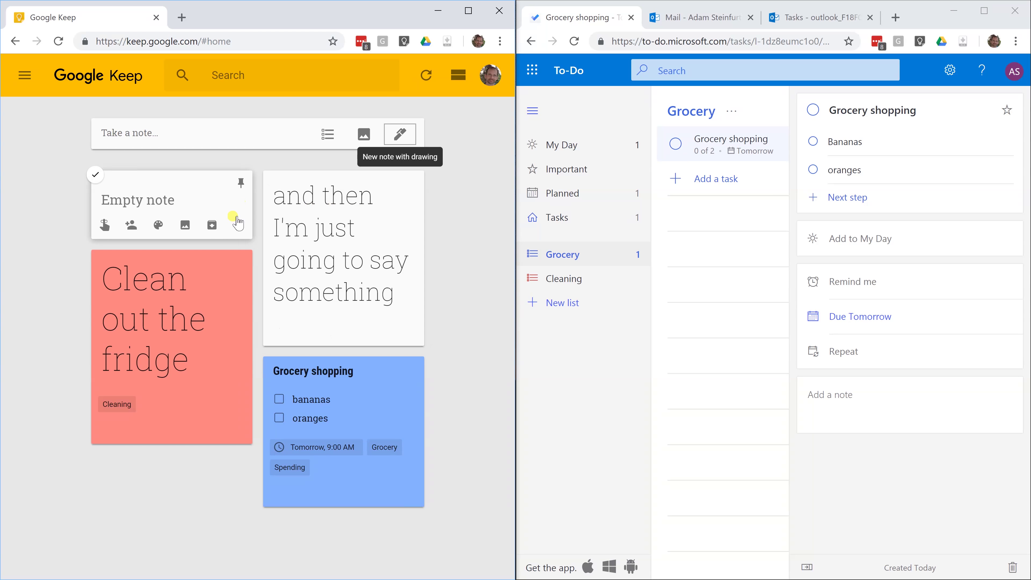
left_click(237, 225)
left_click(243, 249)
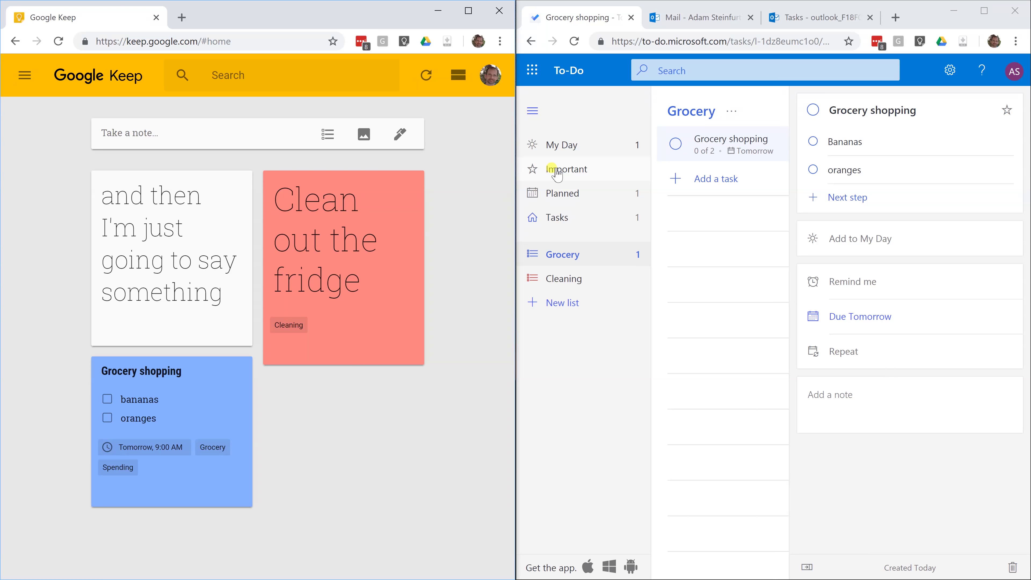
Switch to the Planned view, listing Grocery shopping under Tomorrow with 0 of 2 steps
left_click(559, 194)
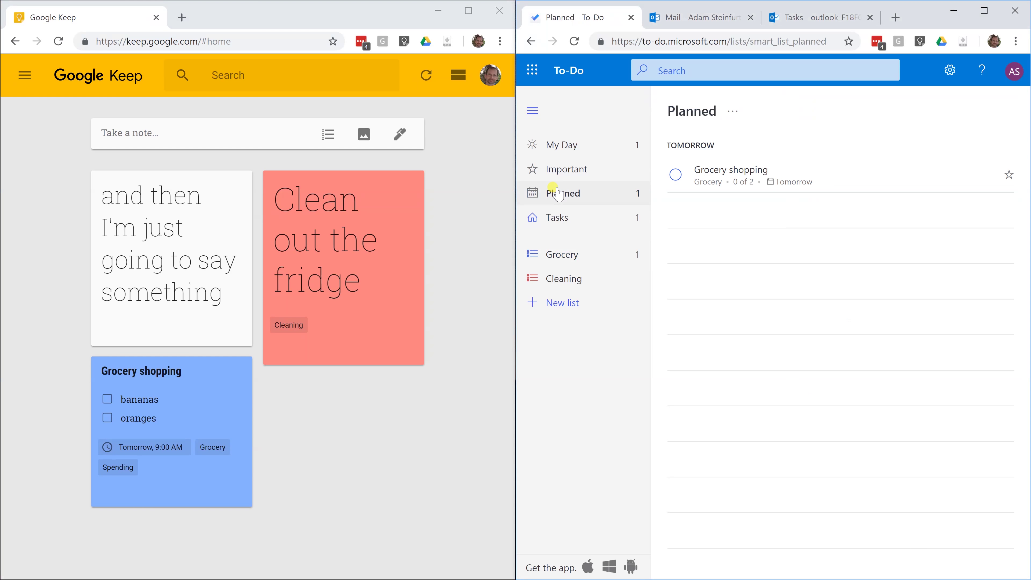